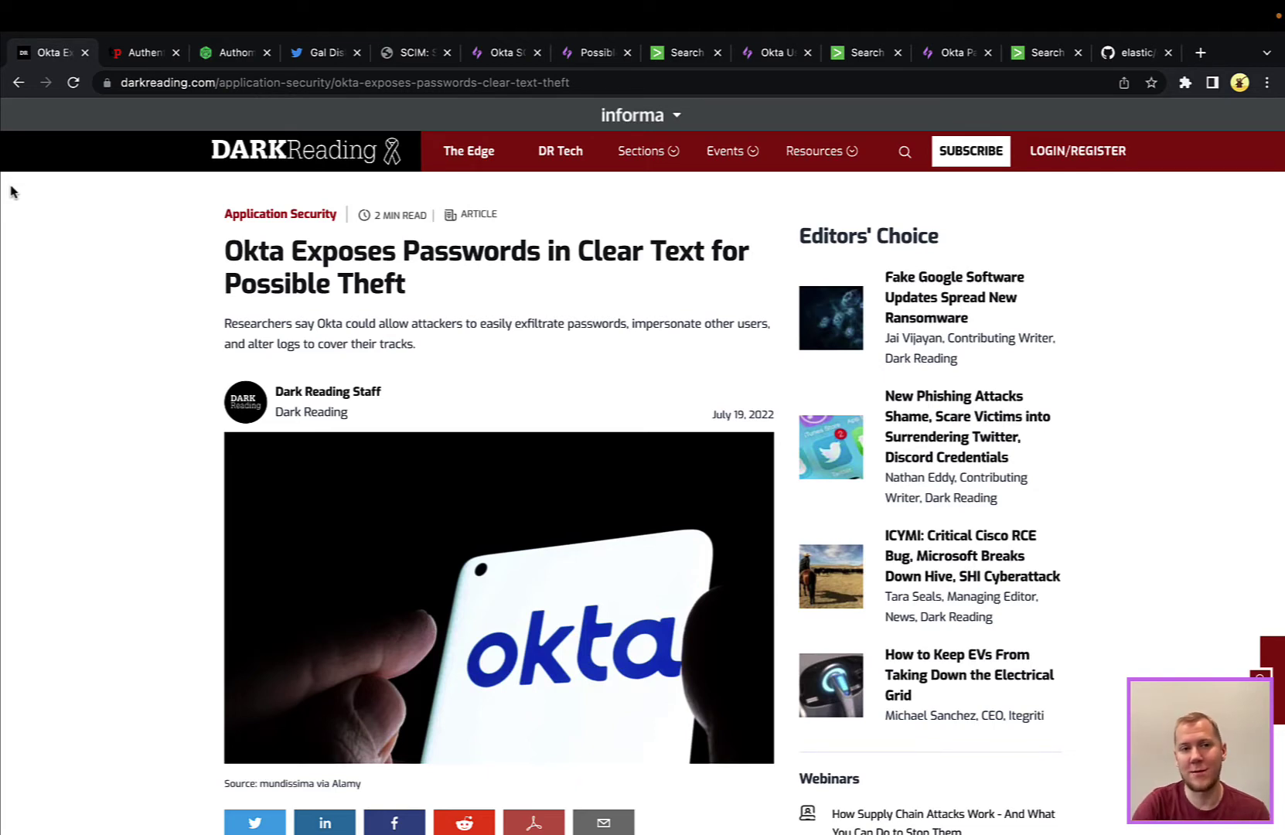
- Review the published coverage of the Okta password exposure: the Threatpost article, Authomize's findings and the #PassBleed Twitter thread
{"action": "left_click", "coordinate": [135, 54]}
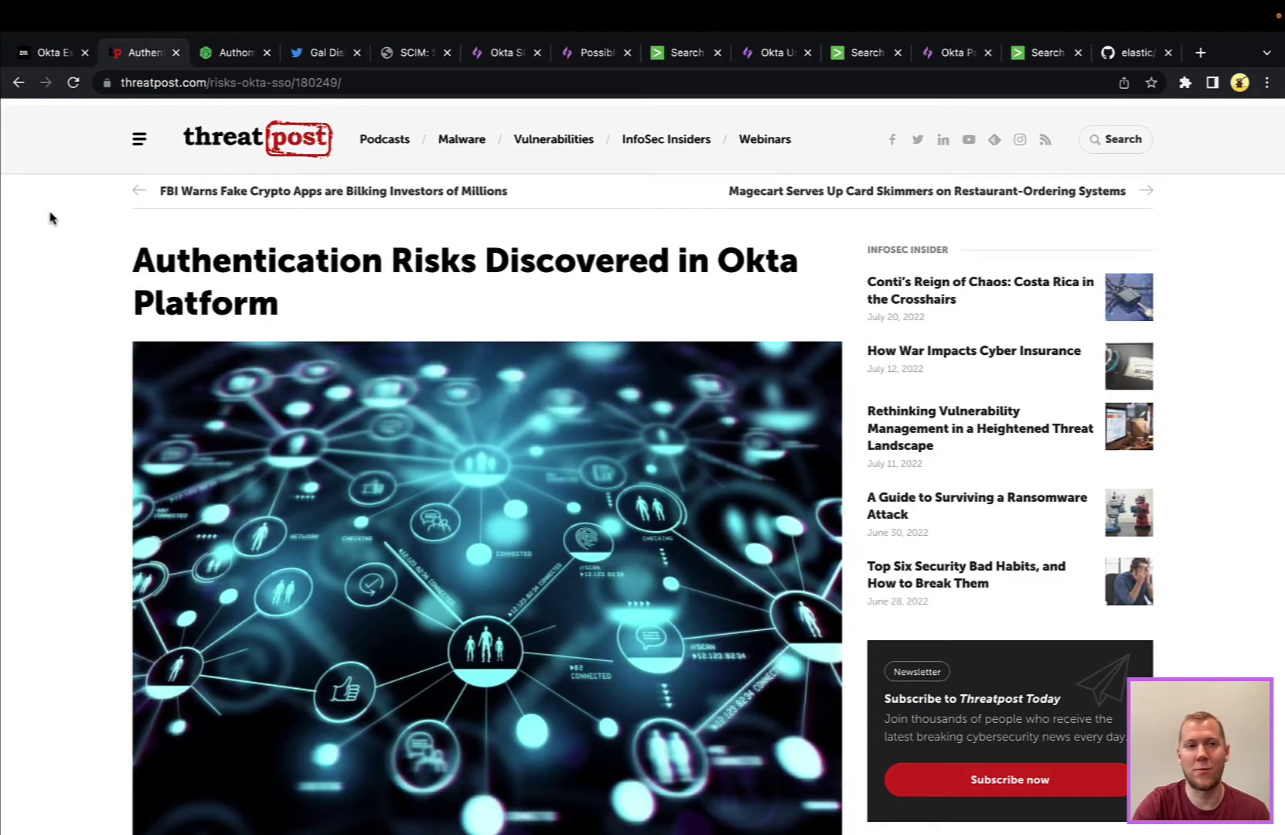
{"action": "left_click", "coordinate": [228, 52]}
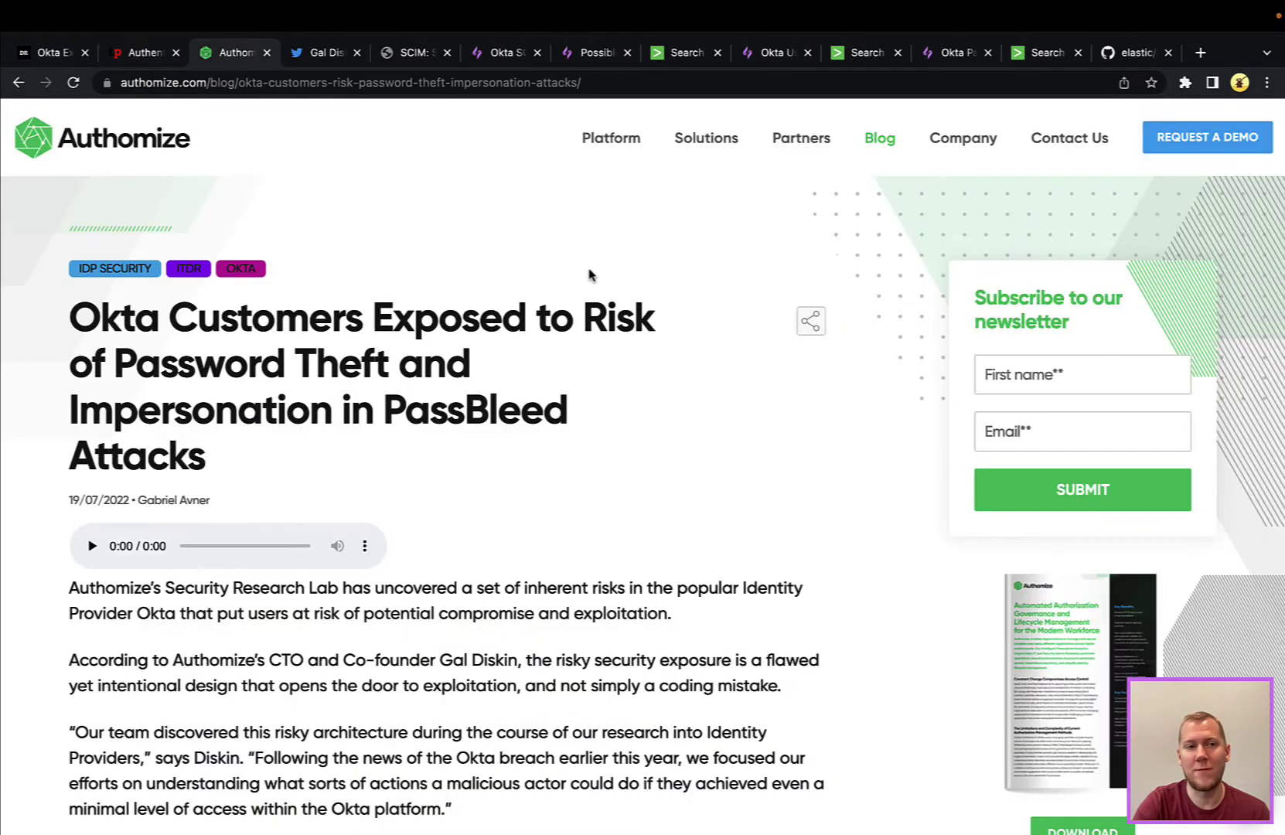
{"action": "scroll", "coordinate": [715, 384], "scroll_direction": "down", "scroll_amount": 1}
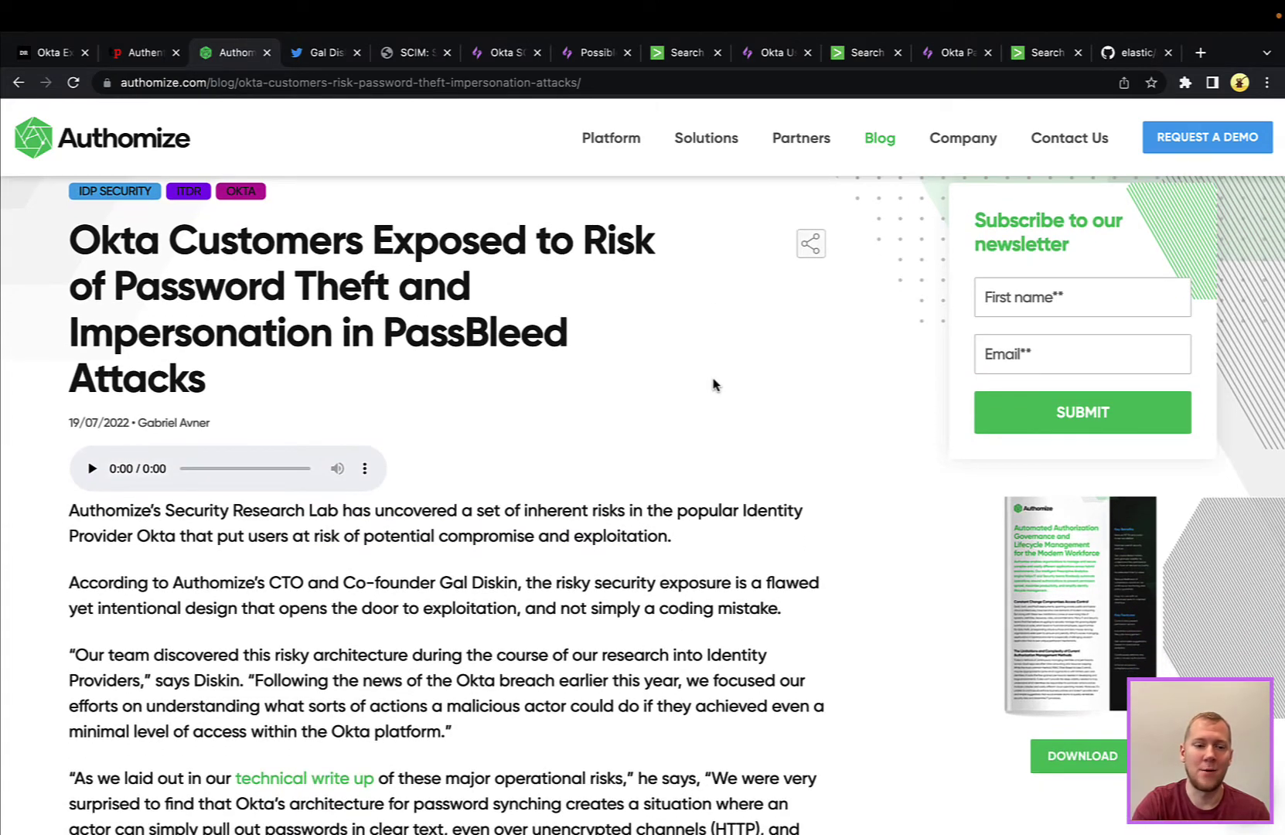
{"action": "scroll", "coordinate": [714, 384], "scroll_direction": "down", "scroll_amount": 8}
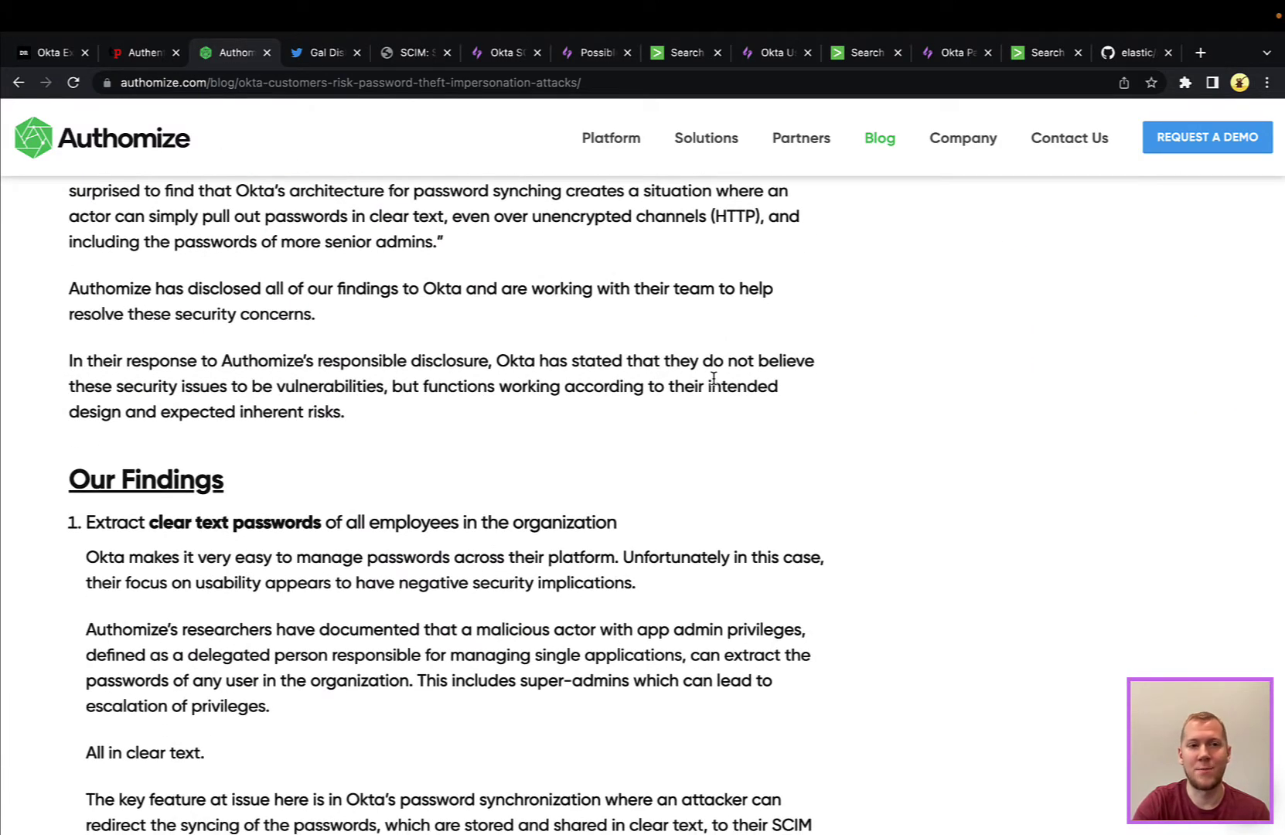
{"action": "left_click", "coordinate": [309, 61]}
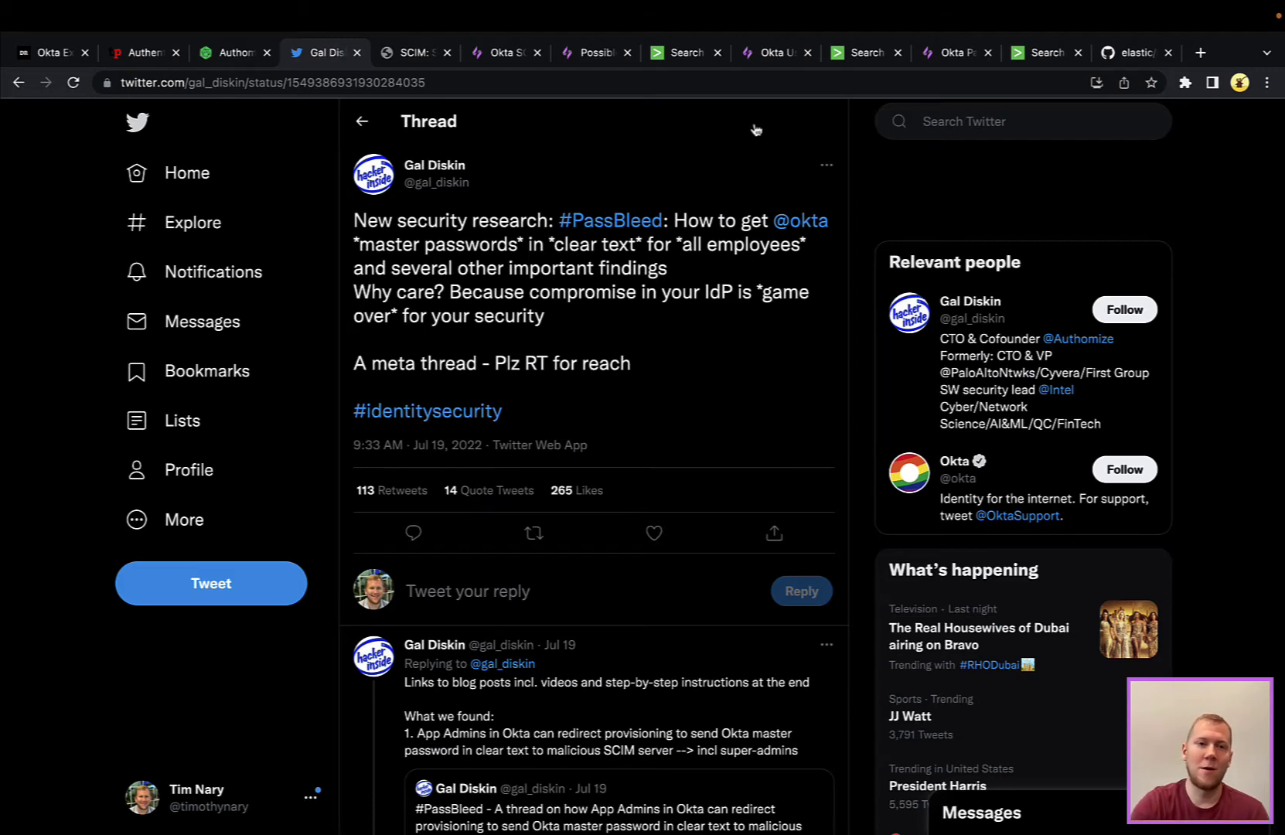
- Examine the SCIM specification site, from its overview down to the table of SCIM 2.0 implementations
{"action": "left_click", "coordinate": [407, 53]}
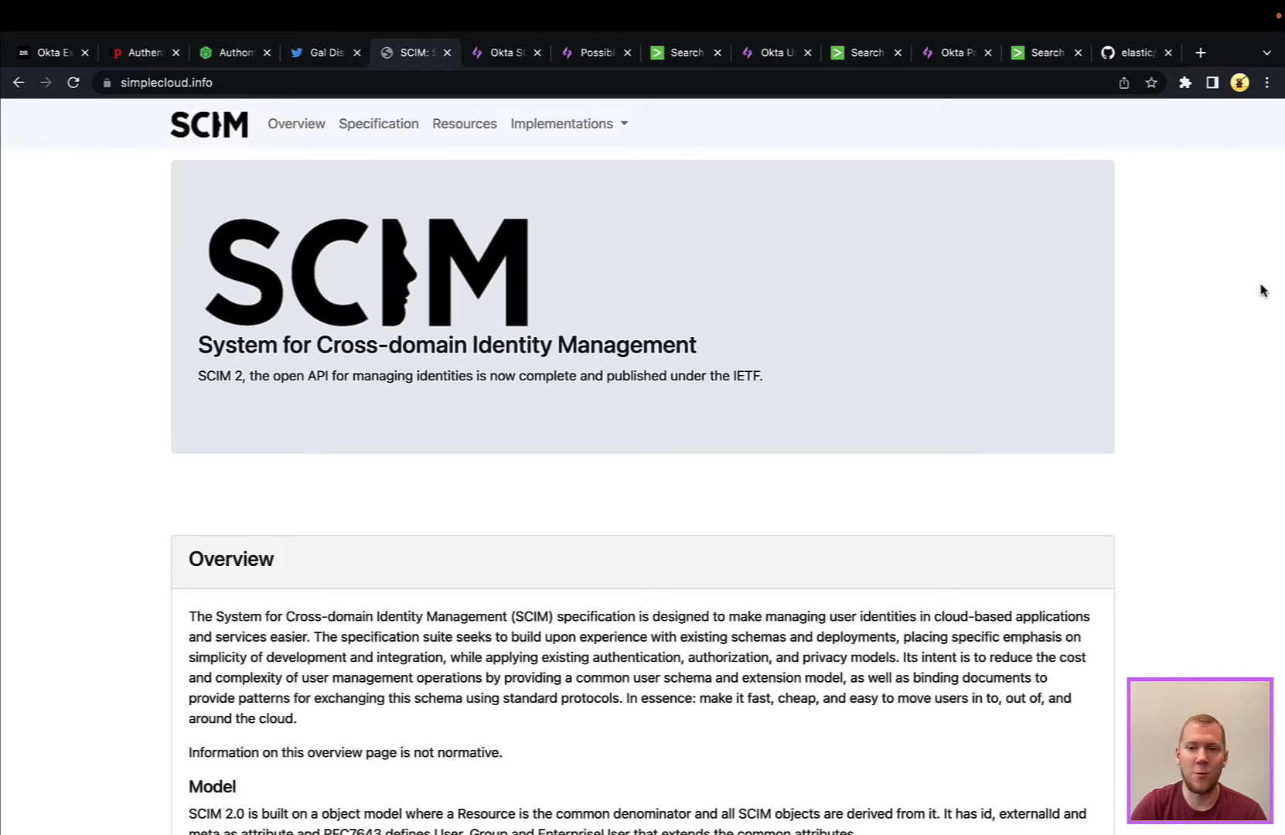
{"action": "scroll", "coordinate": [1262, 291], "scroll_direction": "down", "scroll_amount": 20}
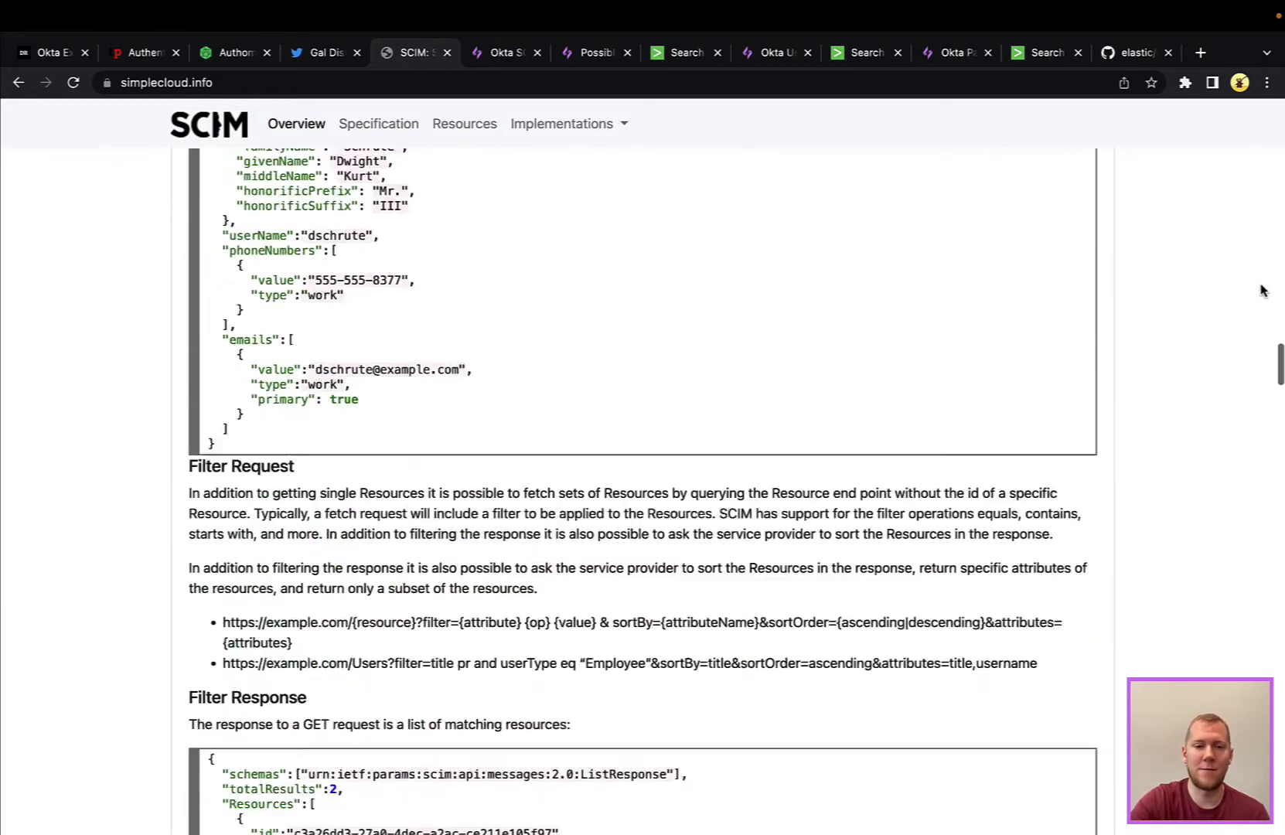
{"action": "scroll", "coordinate": [1261, 291], "scroll_direction": "down", "scroll_amount": 20}
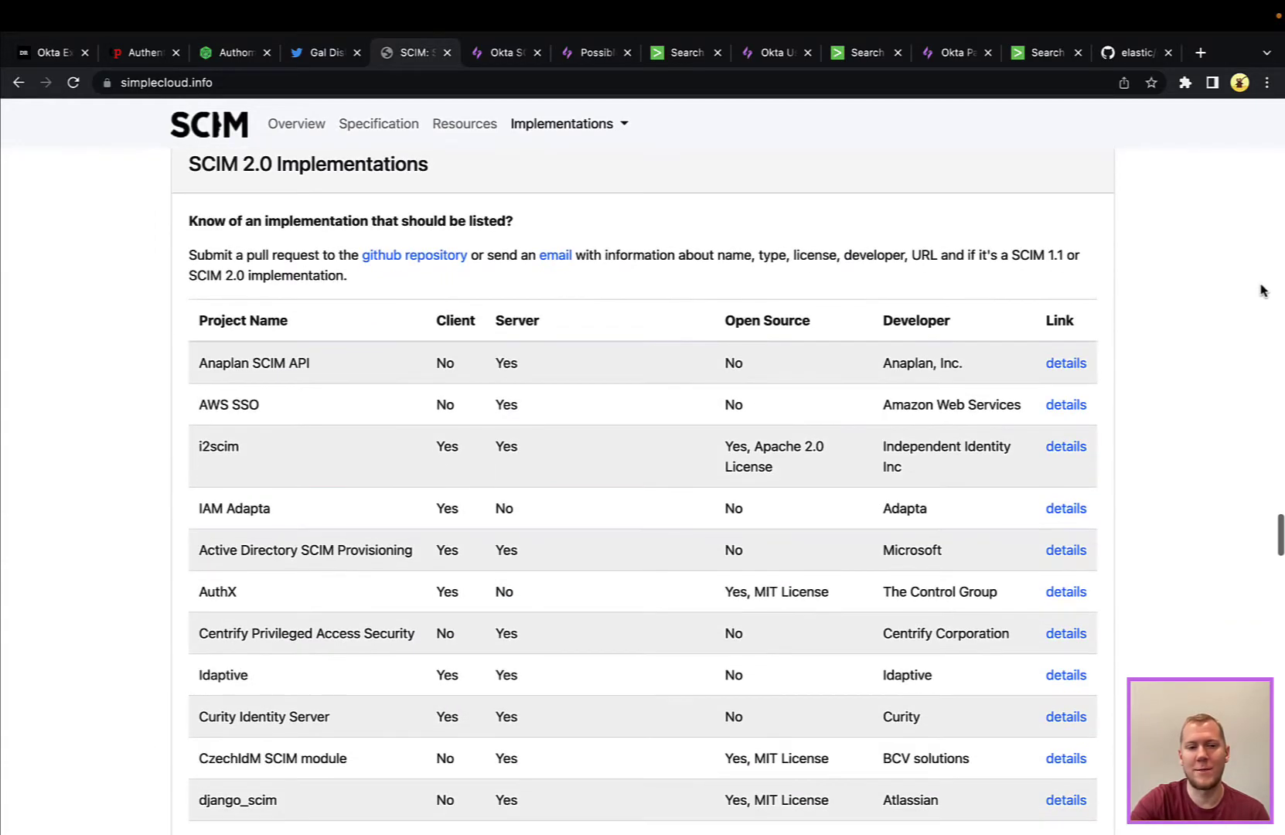
{"action": "scroll", "coordinate": [1262, 290], "scroll_direction": "down", "scroll_amount": 12}
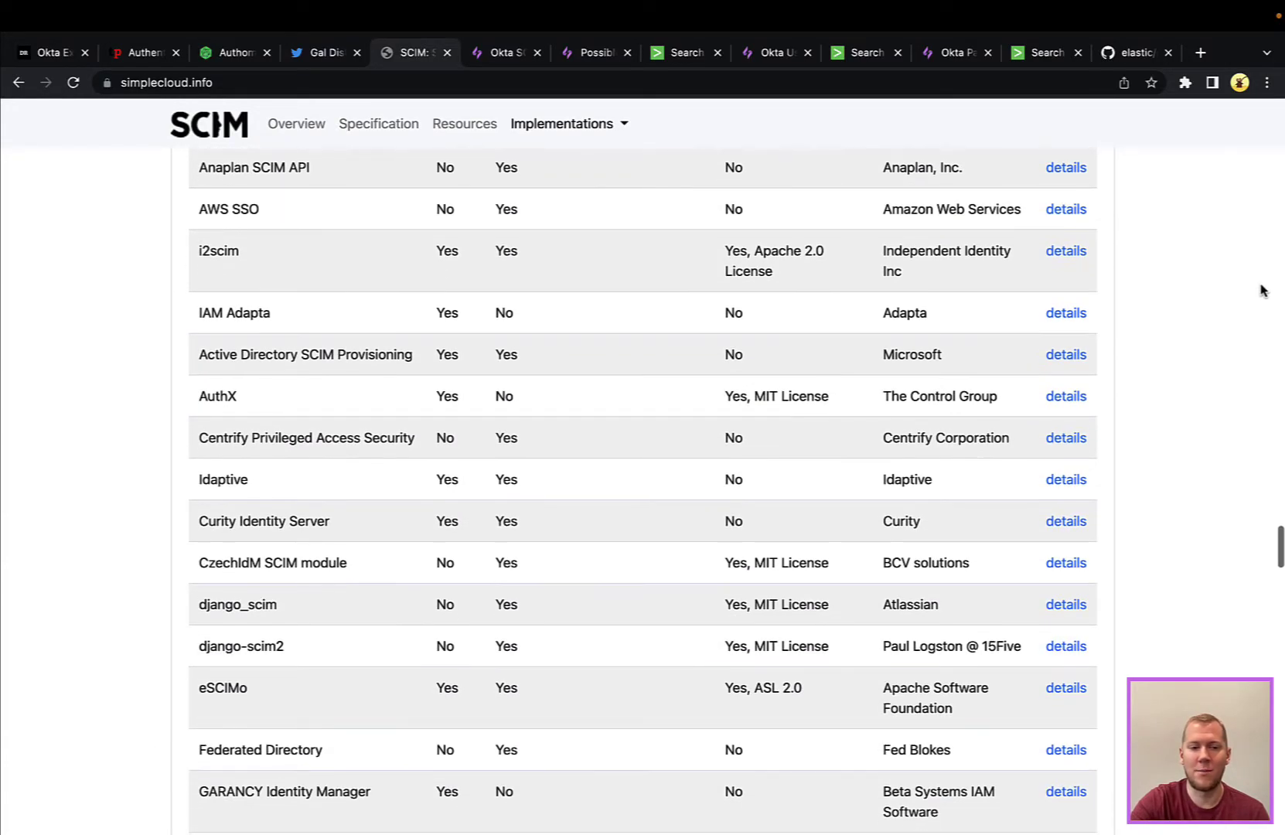
{"action": "scroll", "coordinate": [1275, 199], "scroll_direction": "down", "scroll_amount": 5}
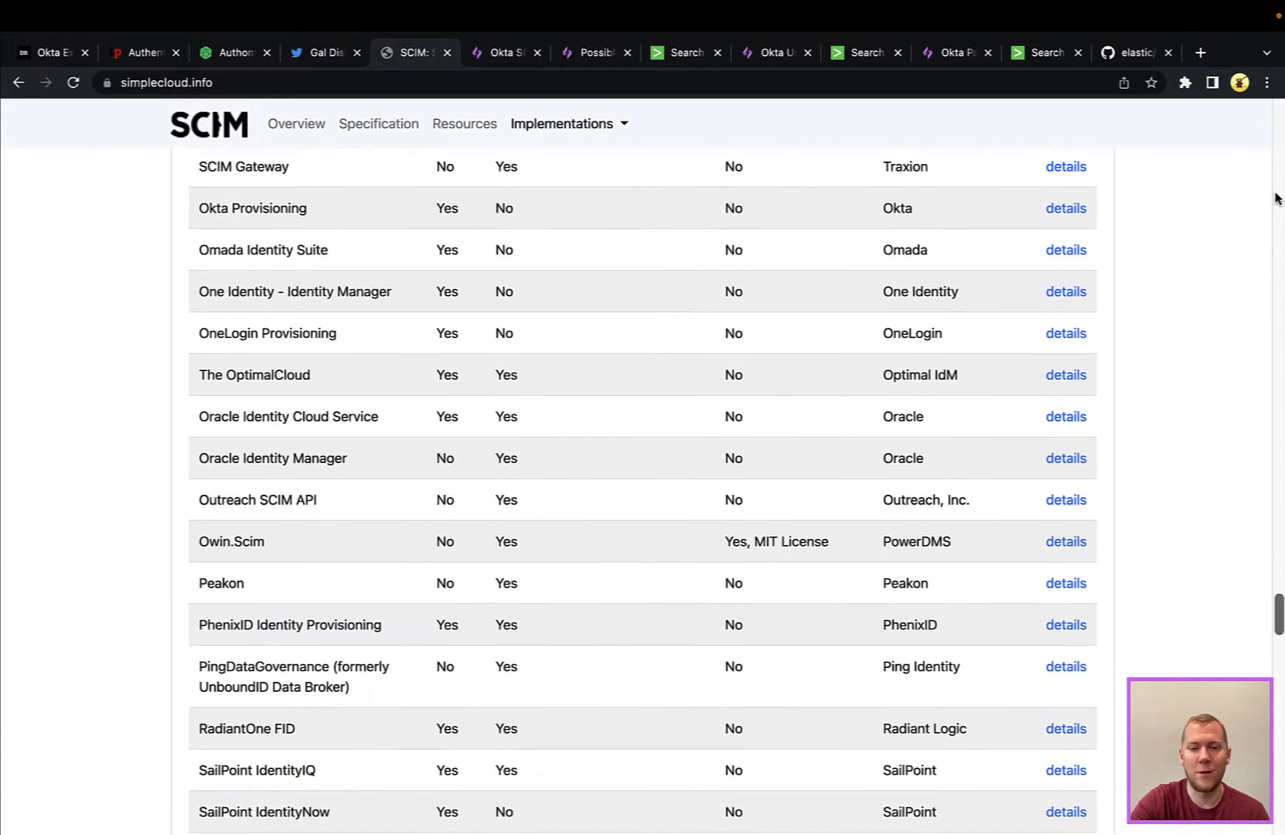
{"action": "scroll", "coordinate": [1275, 198], "scroll_direction": "down", "scroll_amount": 3}
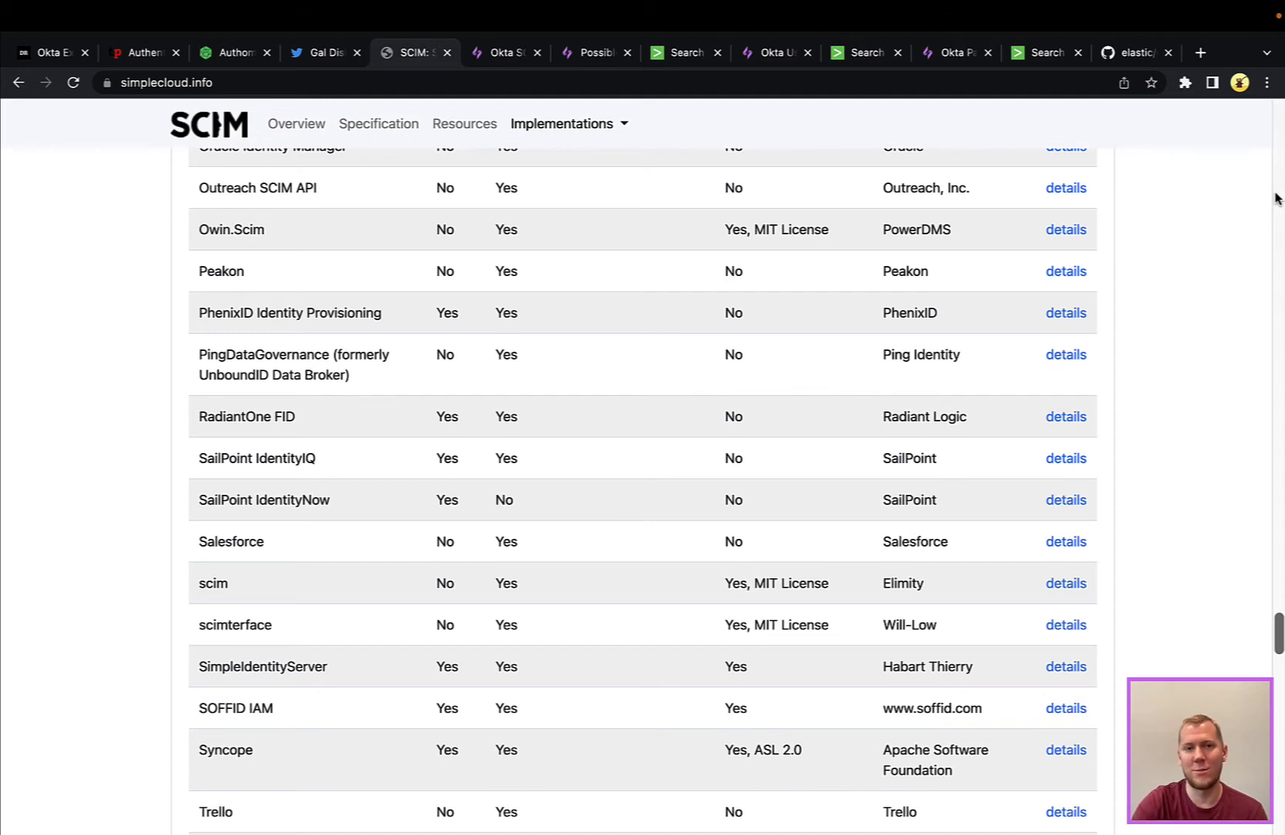
- Open the Okta SCIM Password Harvesting session in SnapAttack and play its Linux attack recording in full screen
{"action": "left_click", "coordinate": [494, 52]}
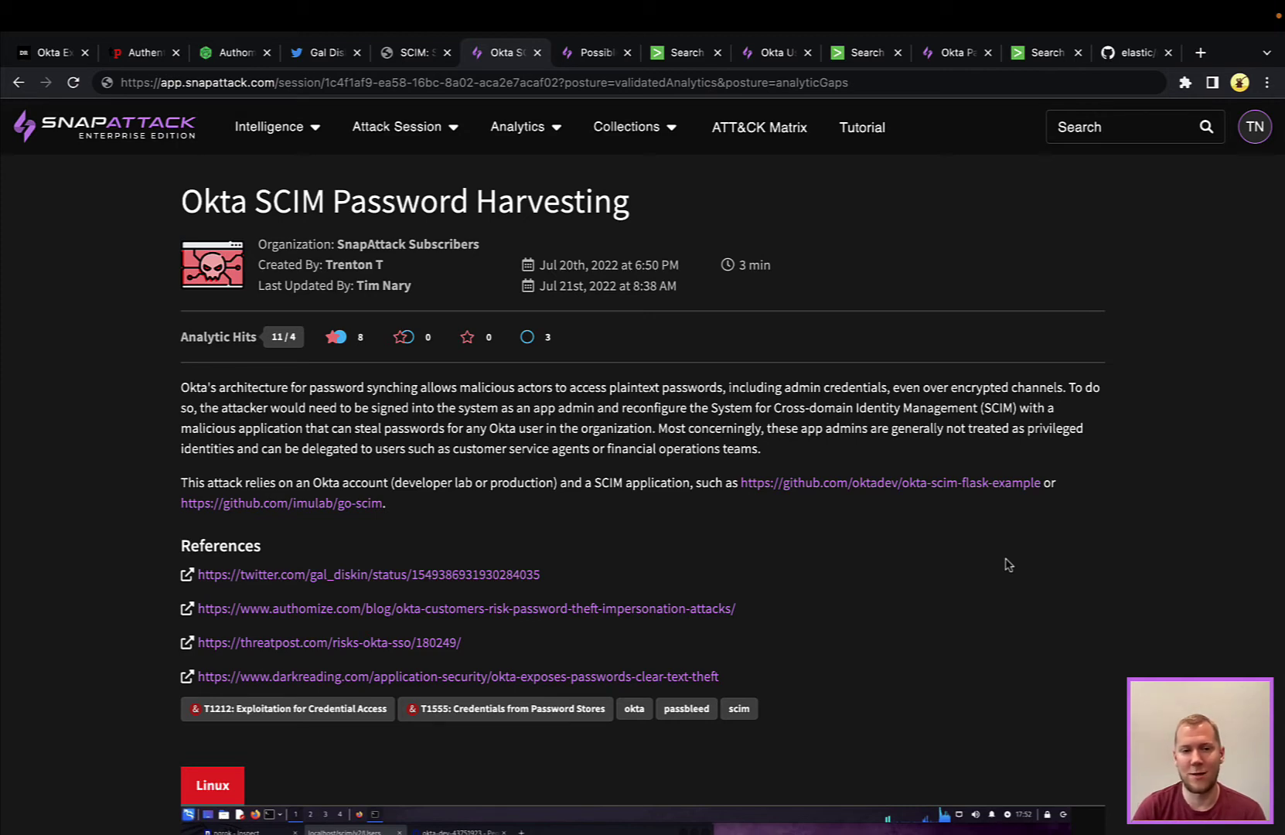
{"action": "scroll", "coordinate": [1008, 565], "scroll_direction": "down", "scroll_amount": 6}
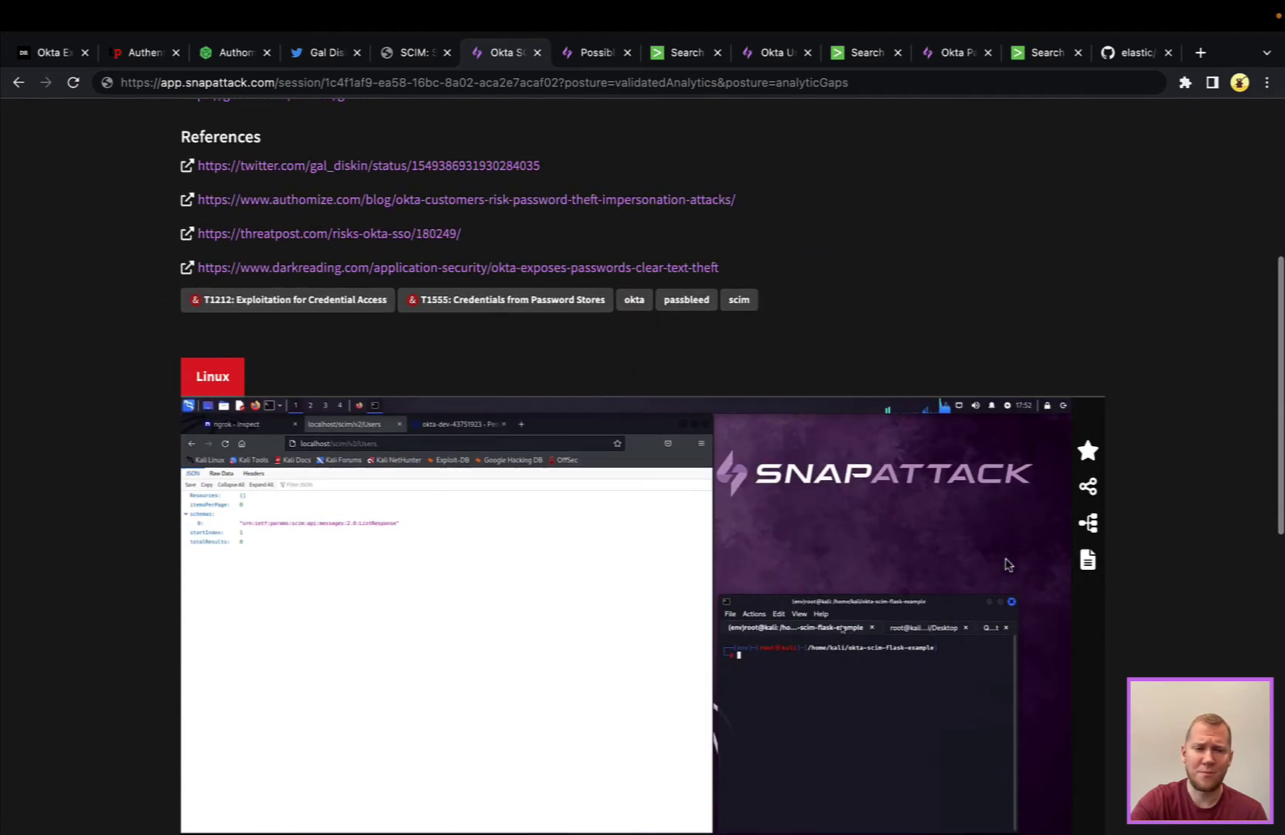
{"action": "scroll", "coordinate": [1009, 564], "scroll_direction": "down", "scroll_amount": 2}
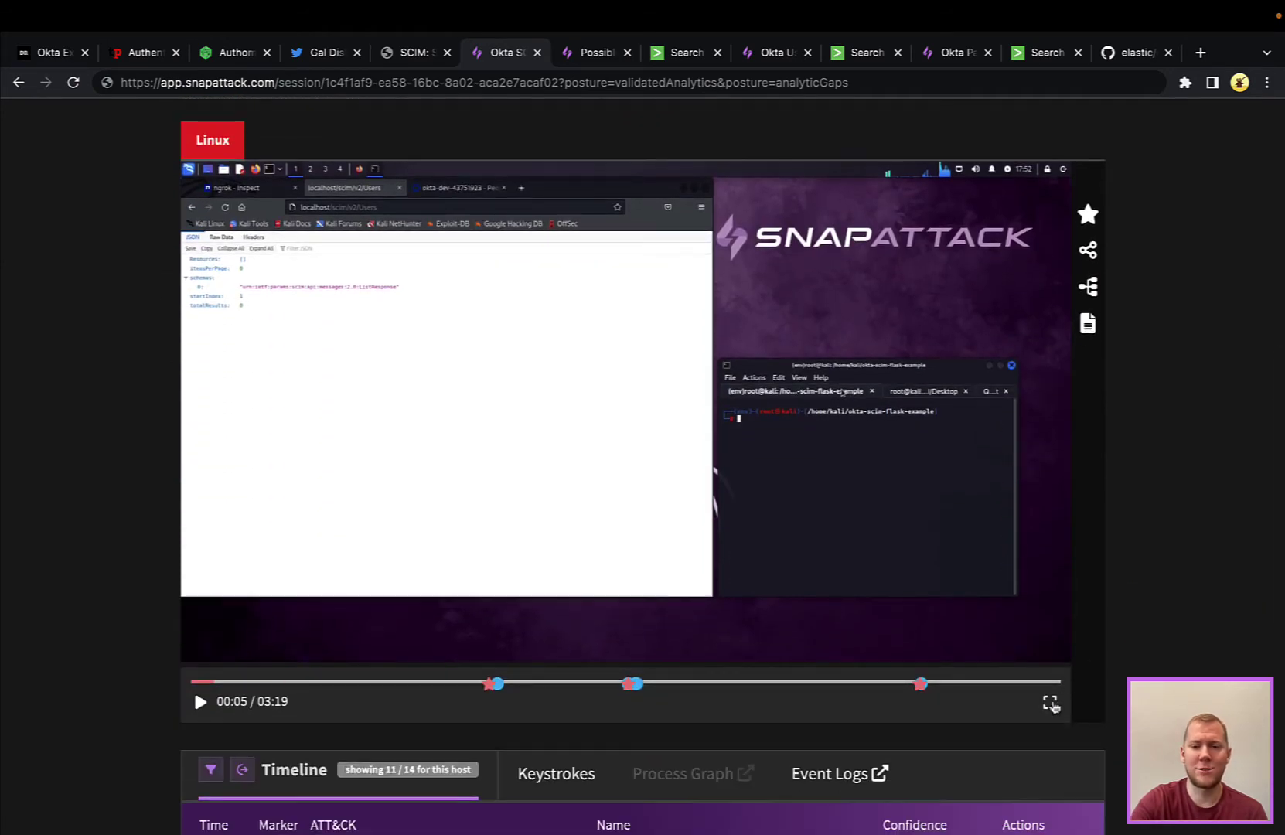
{"action": "left_click", "coordinate": [1050, 704]}
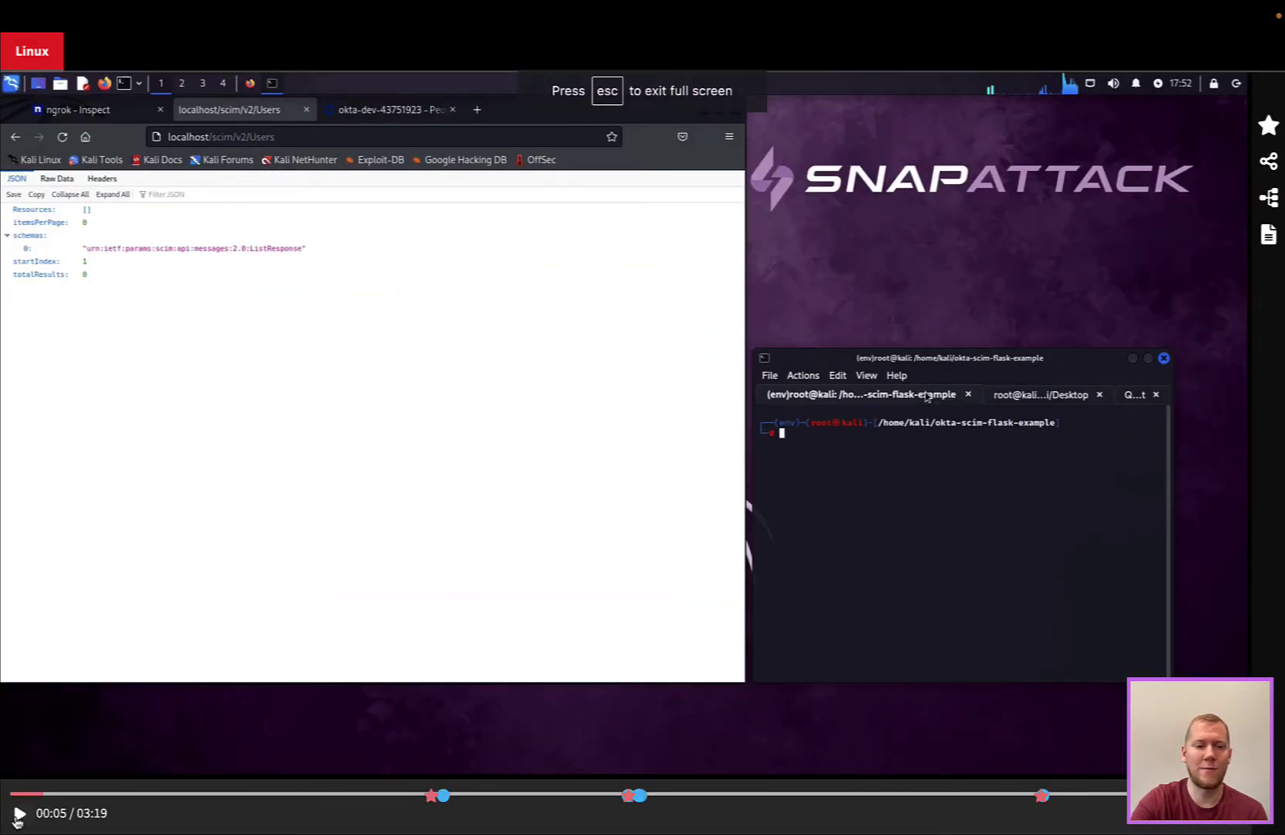
{"action": "left_click", "coordinate": [18, 814]}
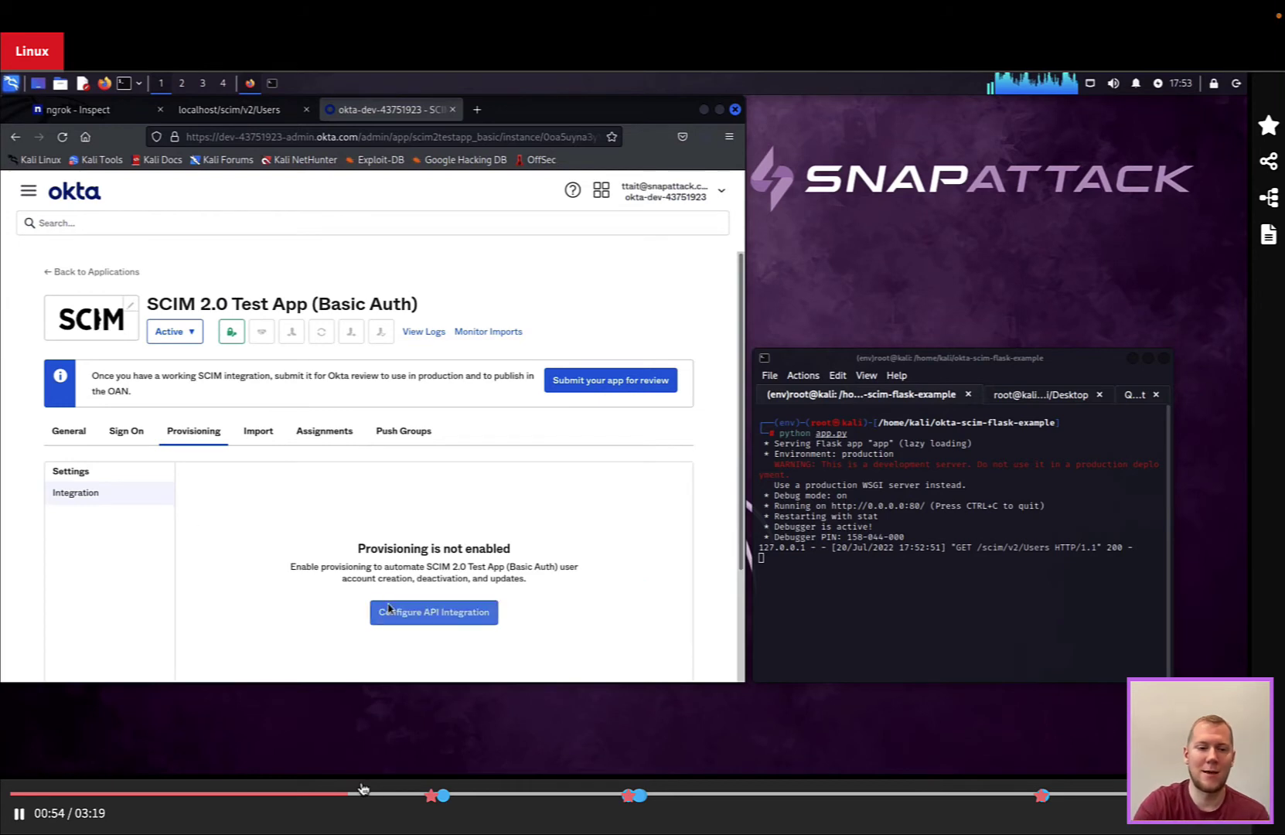
- Skip through the attack recording to the password capture near the 02:47 marker, pause at 03:07 and leave full screen
{"action": "left_click", "coordinate": [418, 797]}
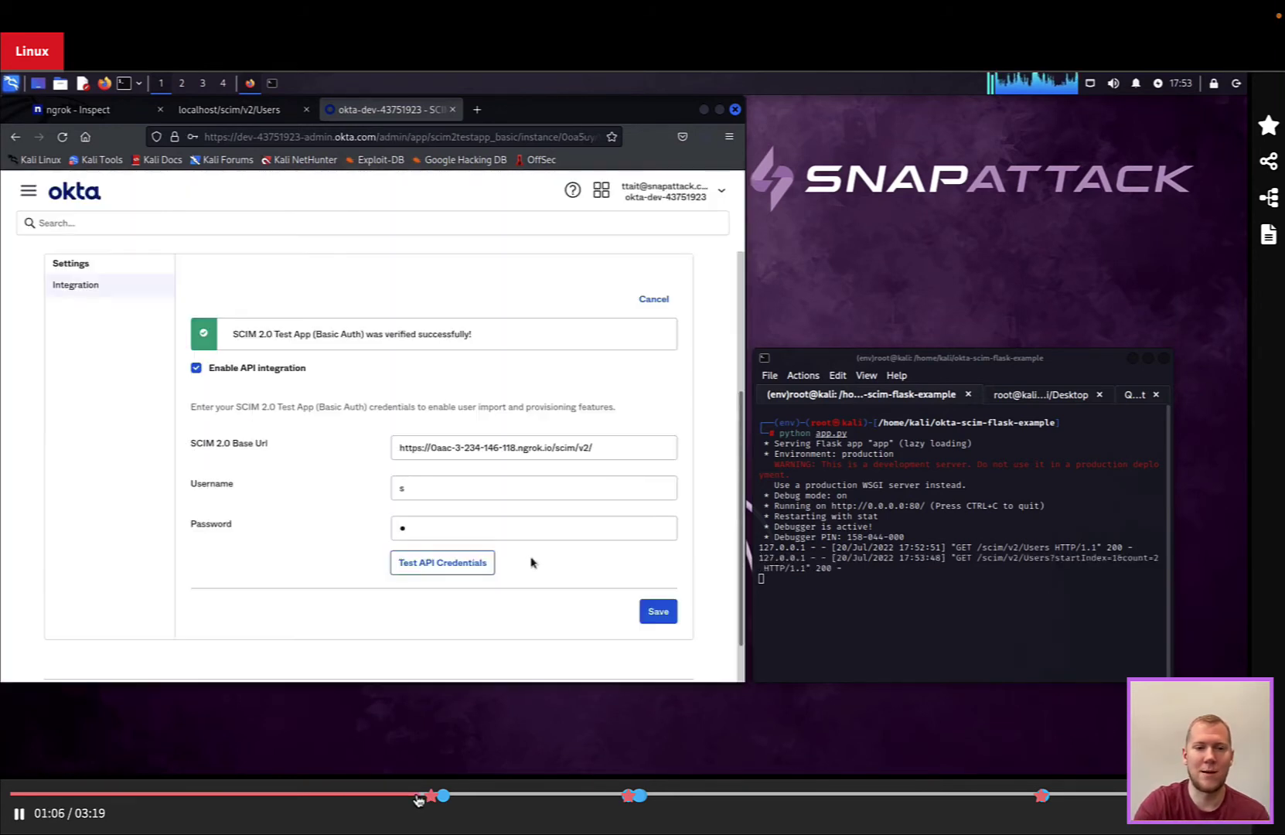
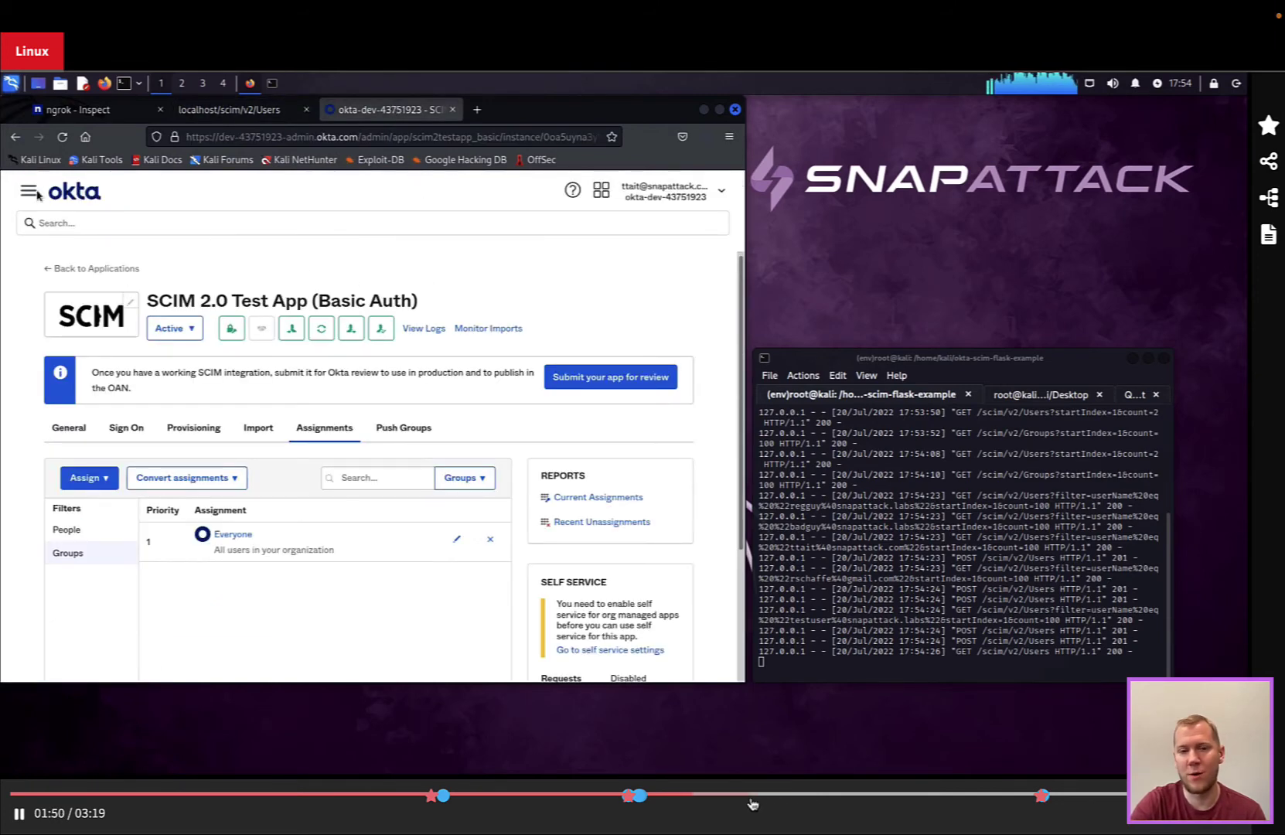
{"action": "left_click", "coordinate": [857, 801]}
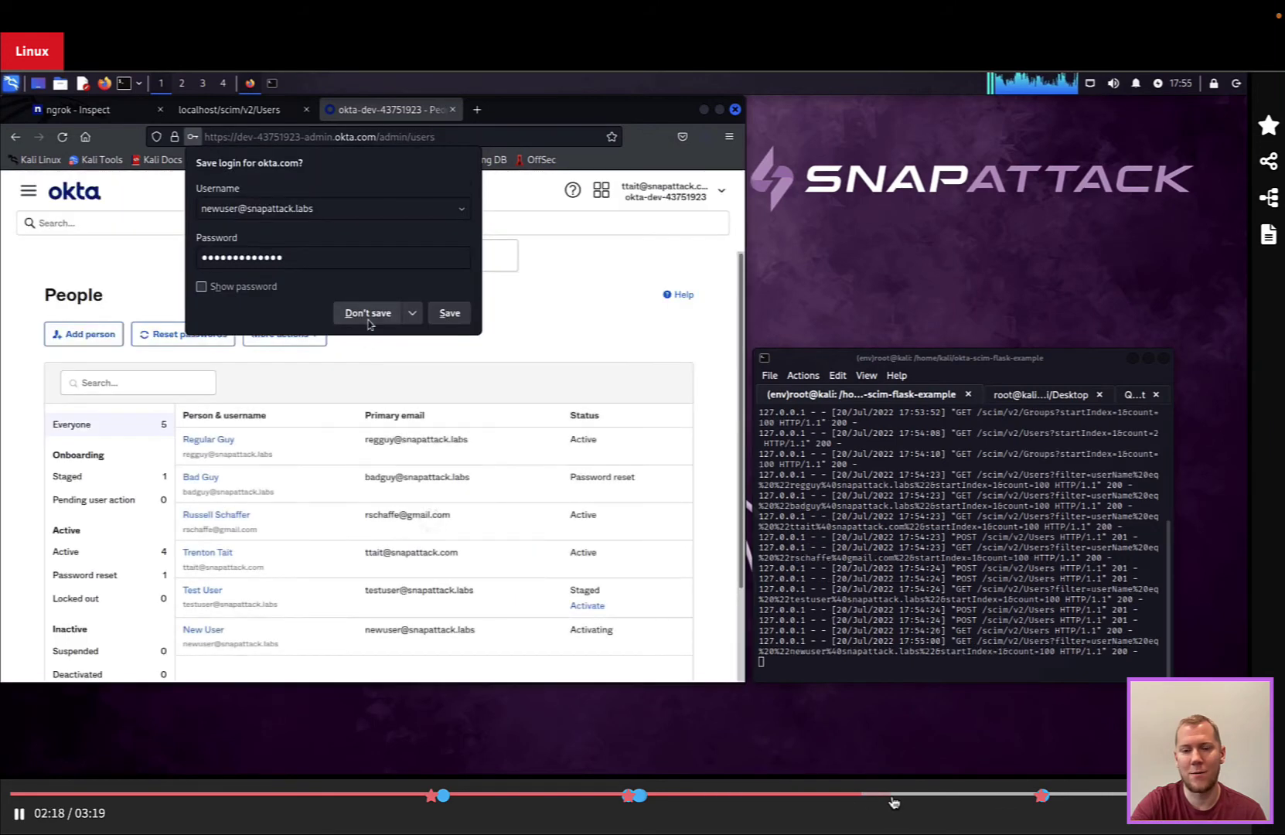
{"action": "left_click", "coordinate": [893, 801]}
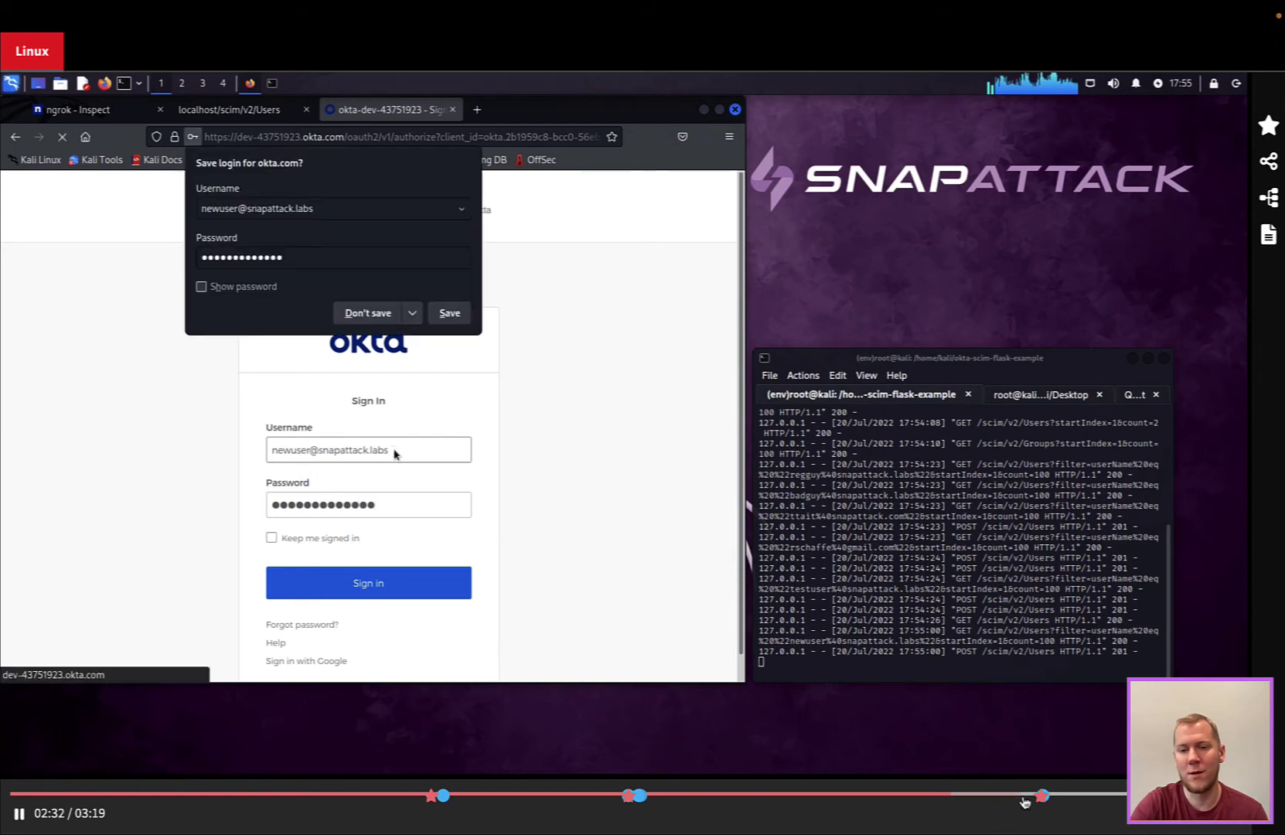
{"action": "left_click", "coordinate": [1029, 796]}
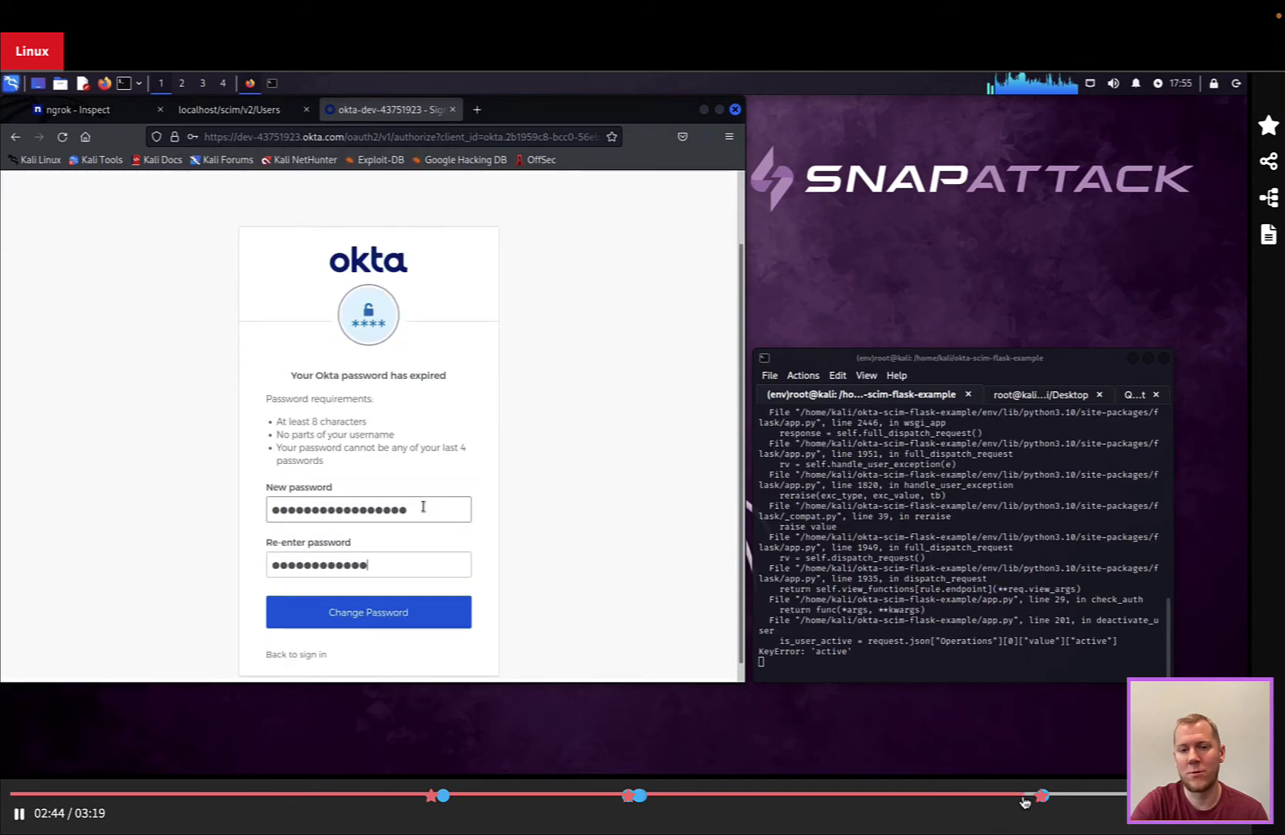
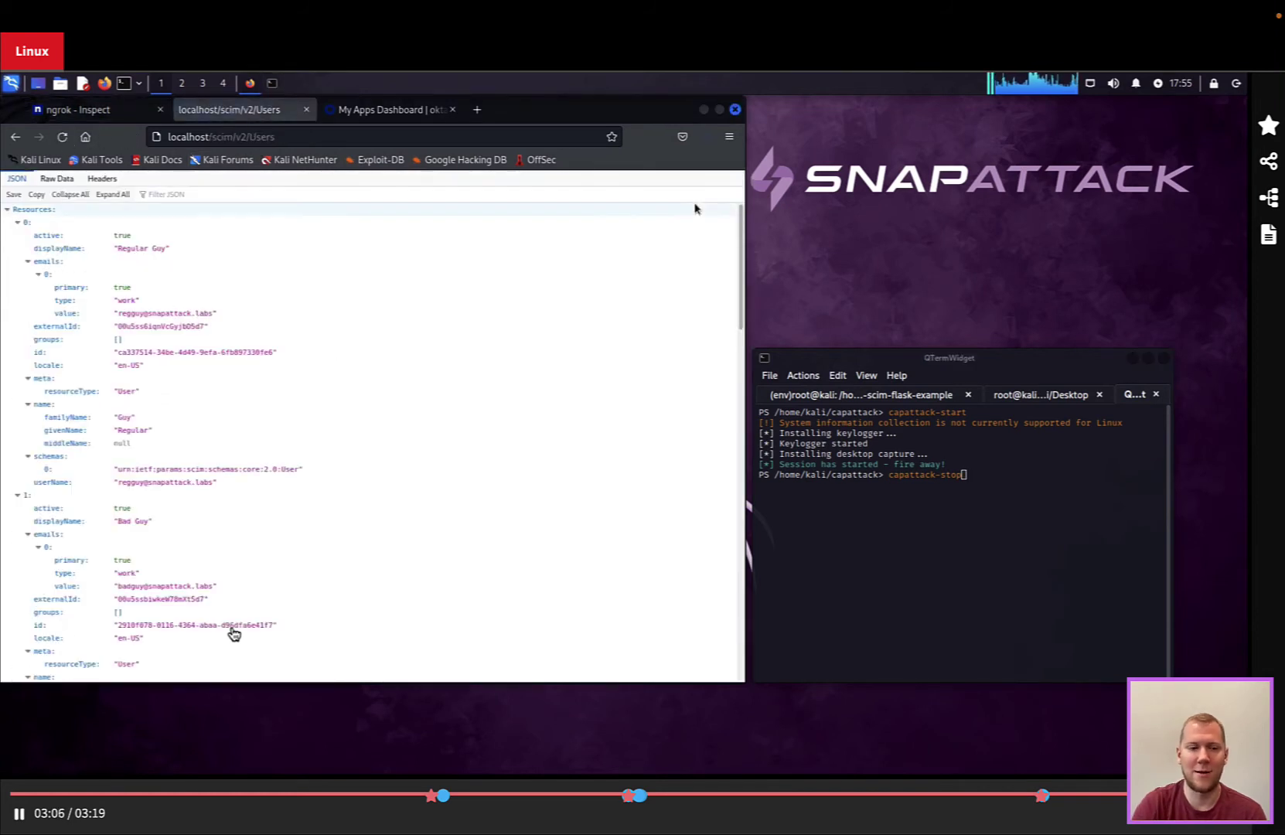
{"action": "left_click", "coordinate": [20, 813]}
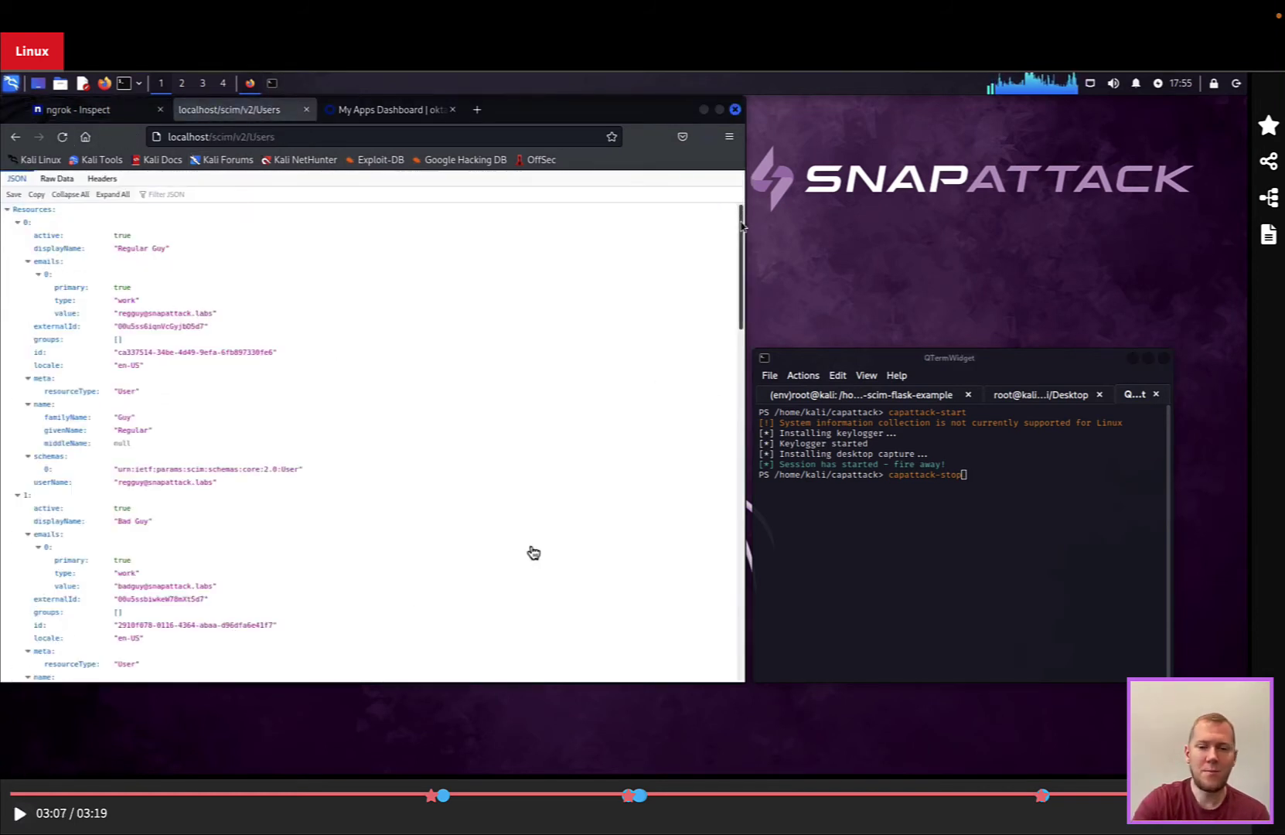
{"action": "key", "text": "Escape"}
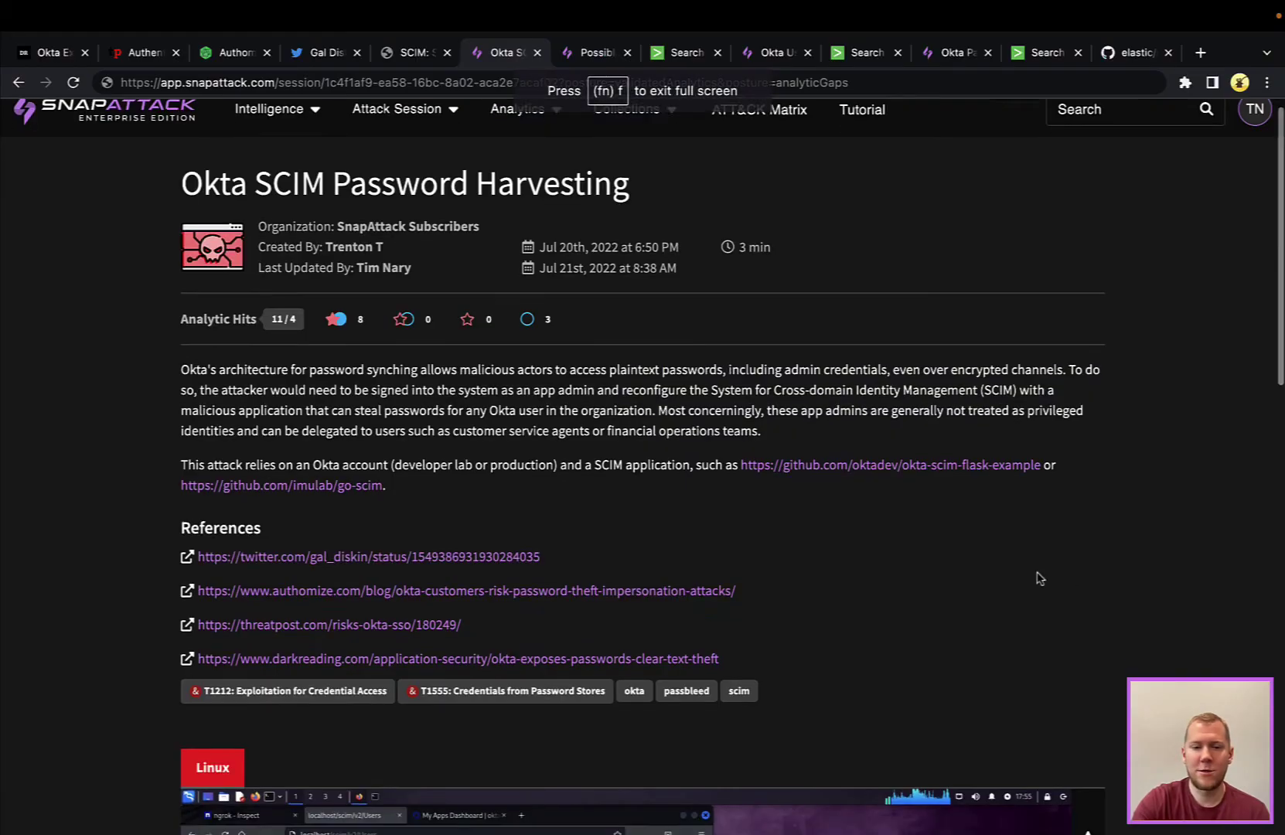
- Examine the attack session's timeline of labelled attack steps and matching analytics below the recording
{"action": "scroll", "coordinate": [1039, 580], "scroll_direction": "down", "scroll_amount": 6}
{"action": "scroll", "coordinate": [1039, 580], "scroll_direction": "down", "scroll_amount": 8}
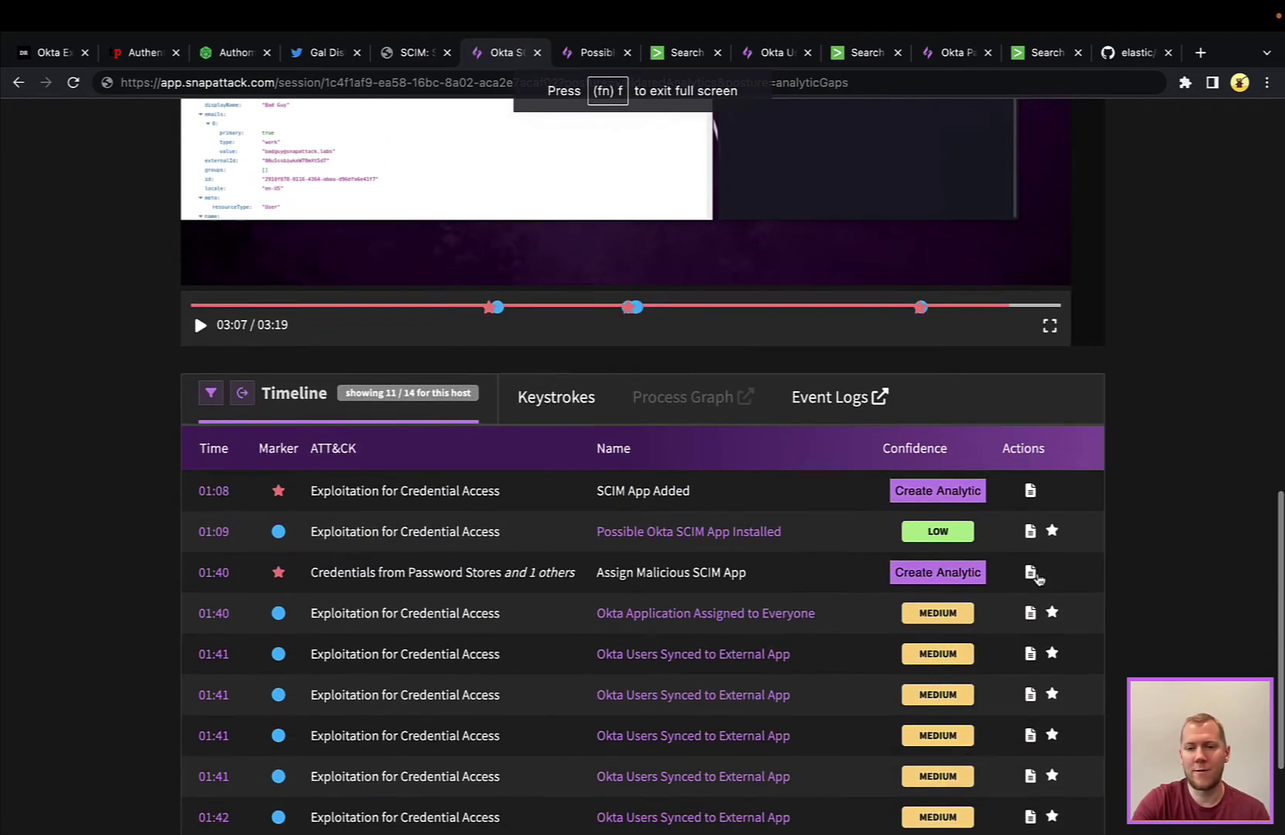
{"action": "scroll", "coordinate": [1219, 486], "scroll_direction": "down", "scroll_amount": 2}
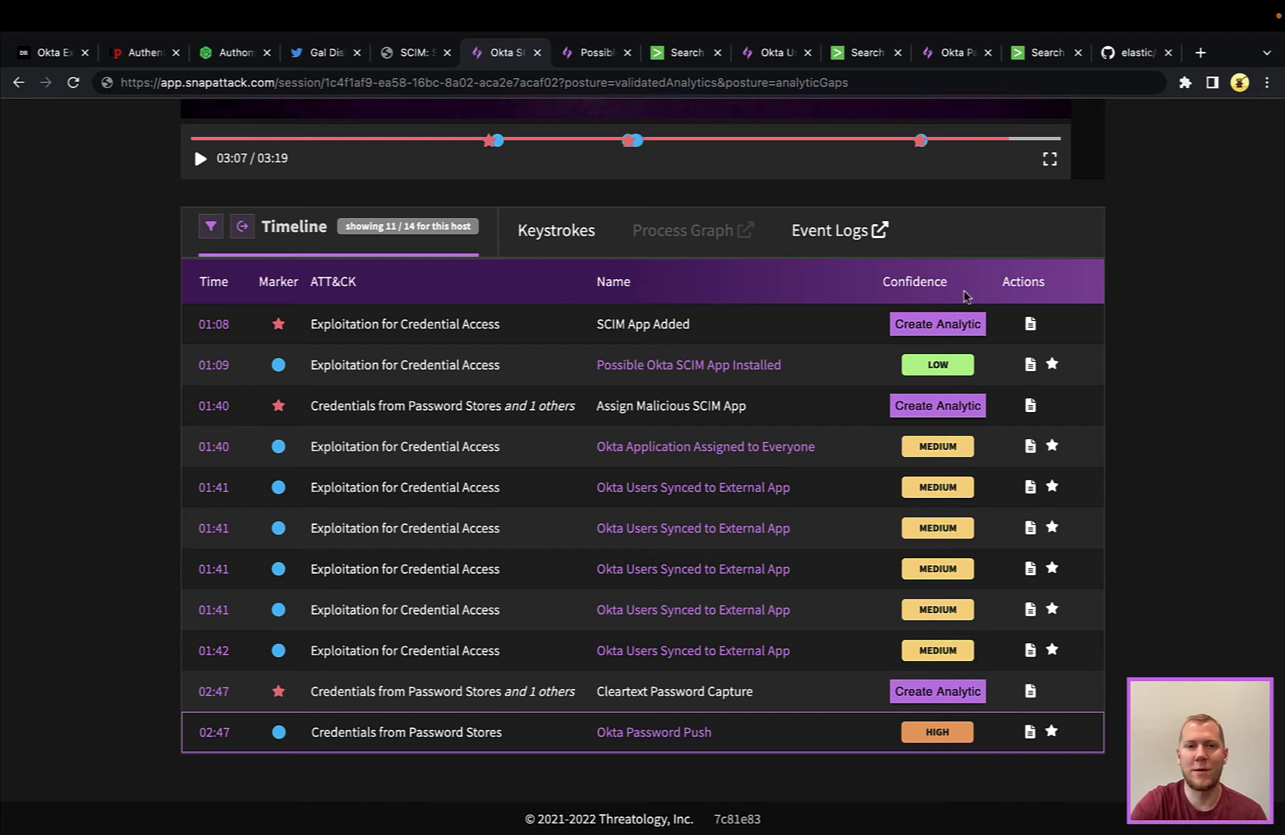
- Review the Possible Okta SCIM App Installed analytic and its matching system.import.complete event in Splunk
{"action": "left_click", "coordinate": [592, 56]}
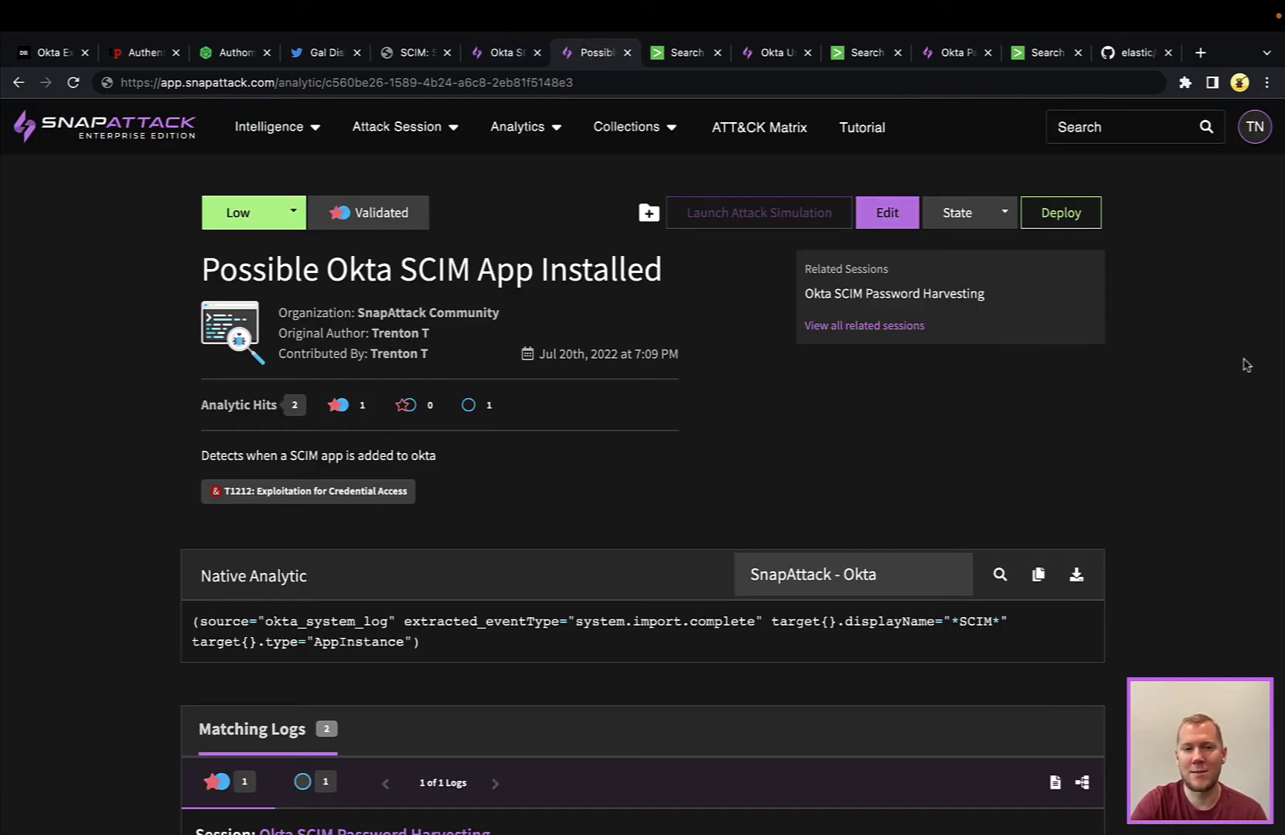
{"action": "scroll", "coordinate": [1246, 365], "scroll_direction": "down", "scroll_amount": 1}
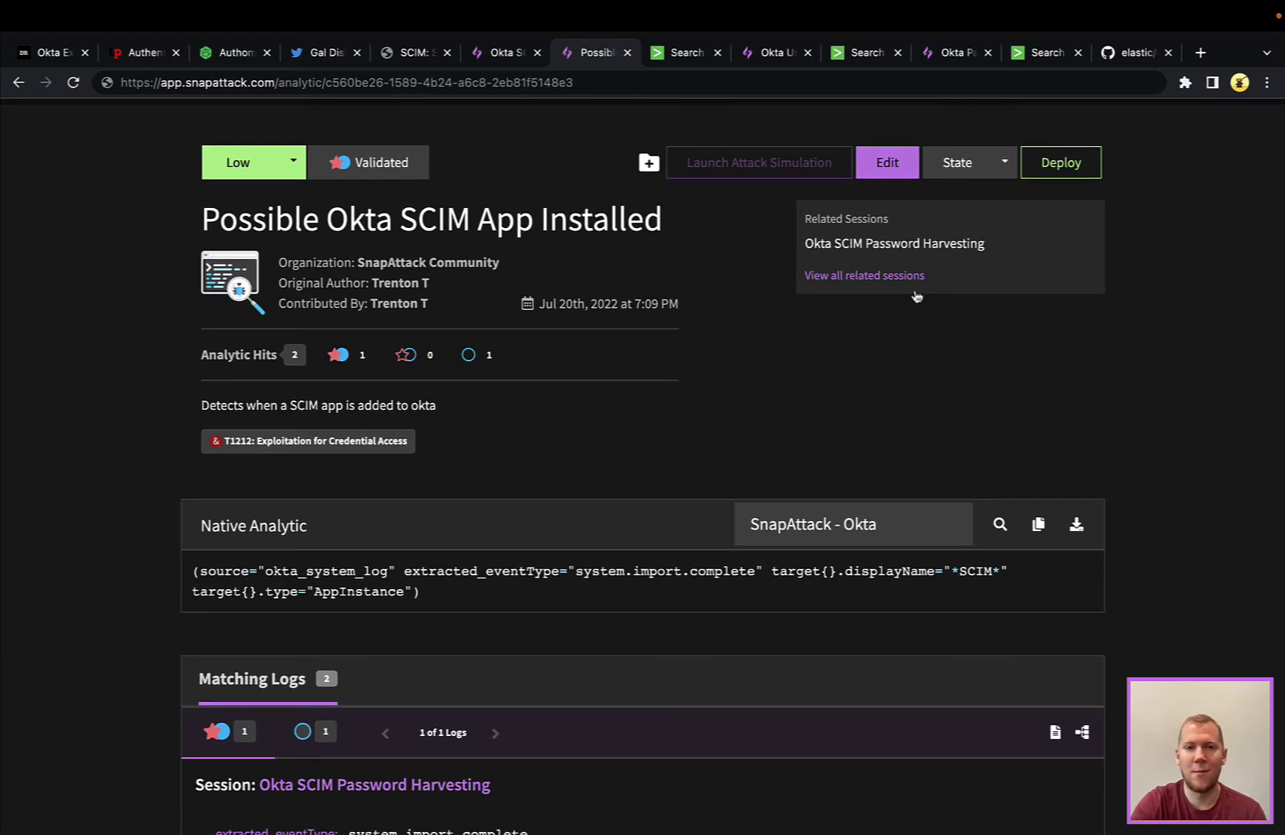
{"action": "left_click", "coordinate": [682, 60]}
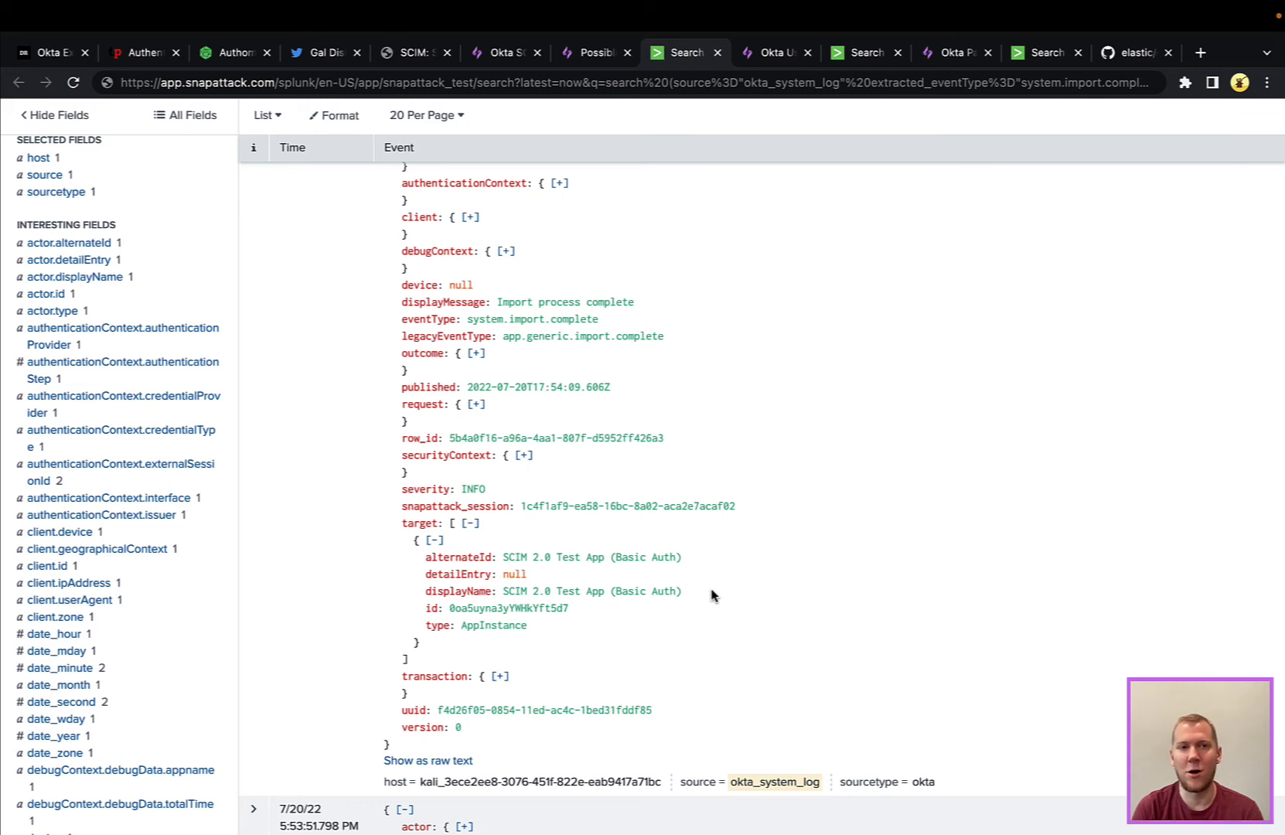
- Review the Okta Users Synced to External App analytic and the targets of its matching application.provision.user.sync event in Splunk
{"action": "left_click", "coordinate": [776, 63]}
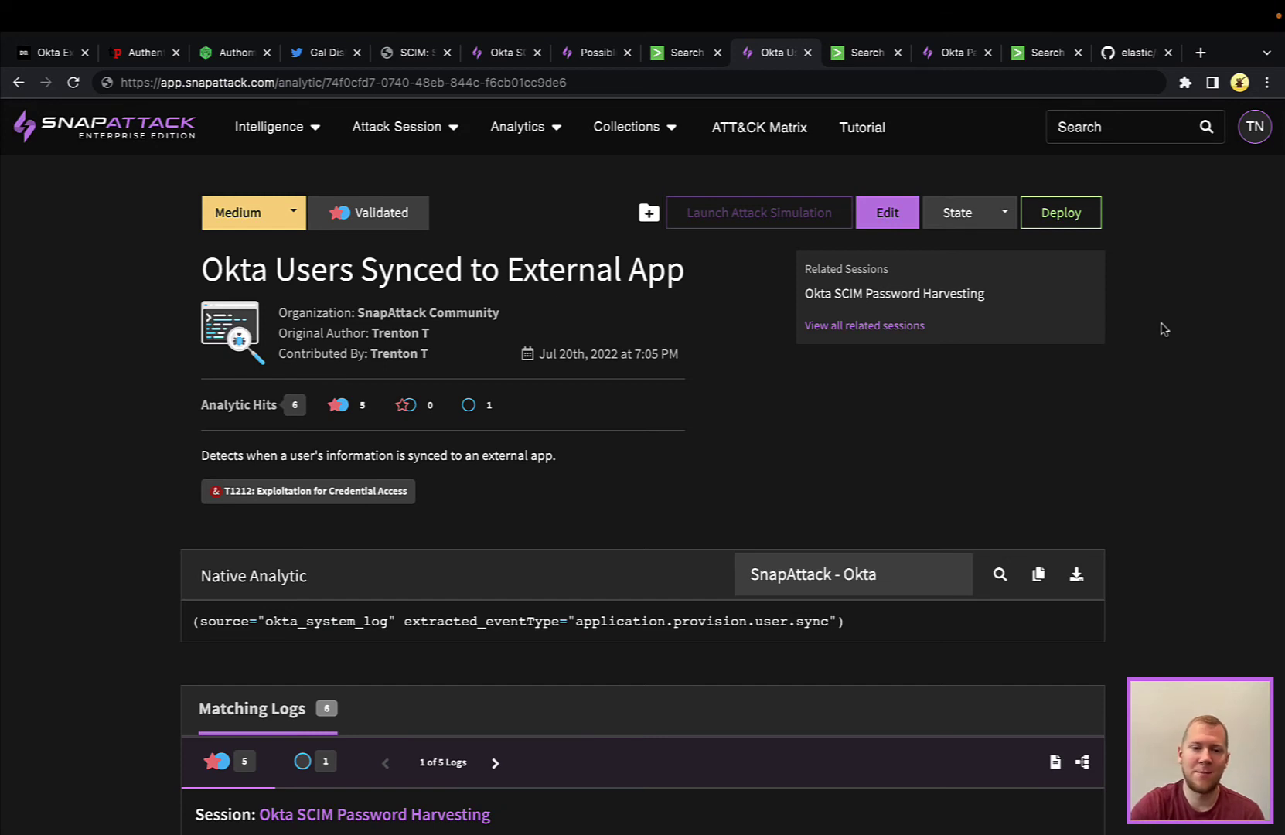
{"action": "left_click", "coordinate": [863, 57]}
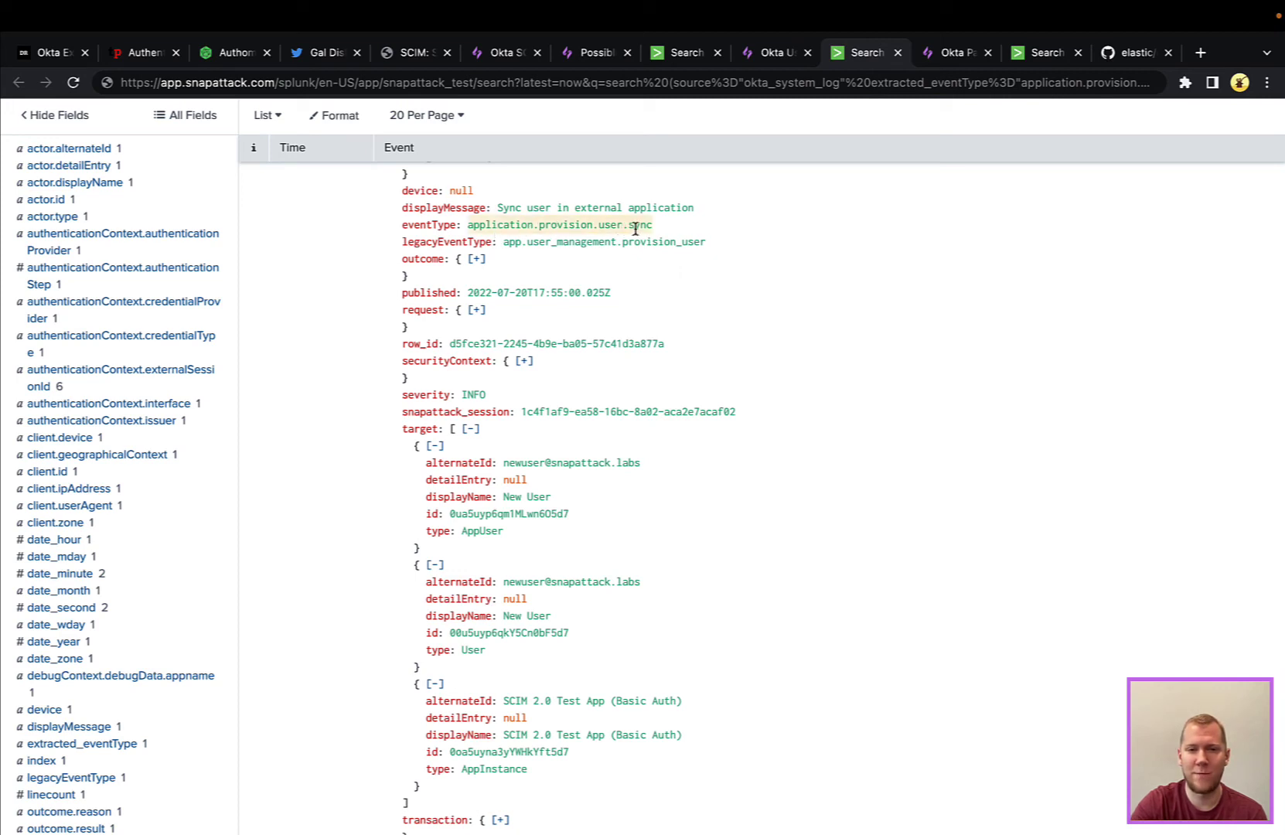
{"action": "scroll", "coordinate": [757, 296], "scroll_direction": "down", "scroll_amount": 3}
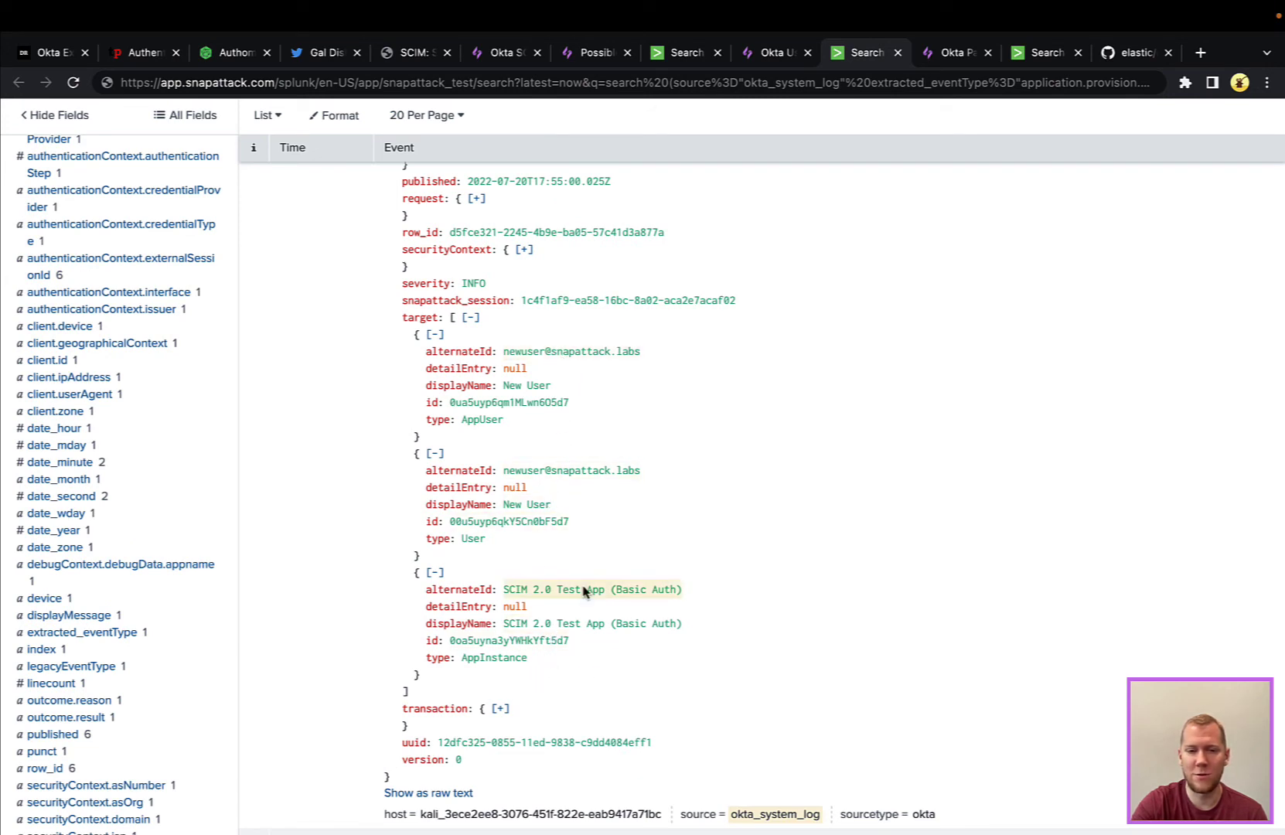
- Review the Okta Password Push analytic and its matching application.provision.user.push_okta_password event in Splunk
{"action": "left_click", "coordinate": [945, 55]}
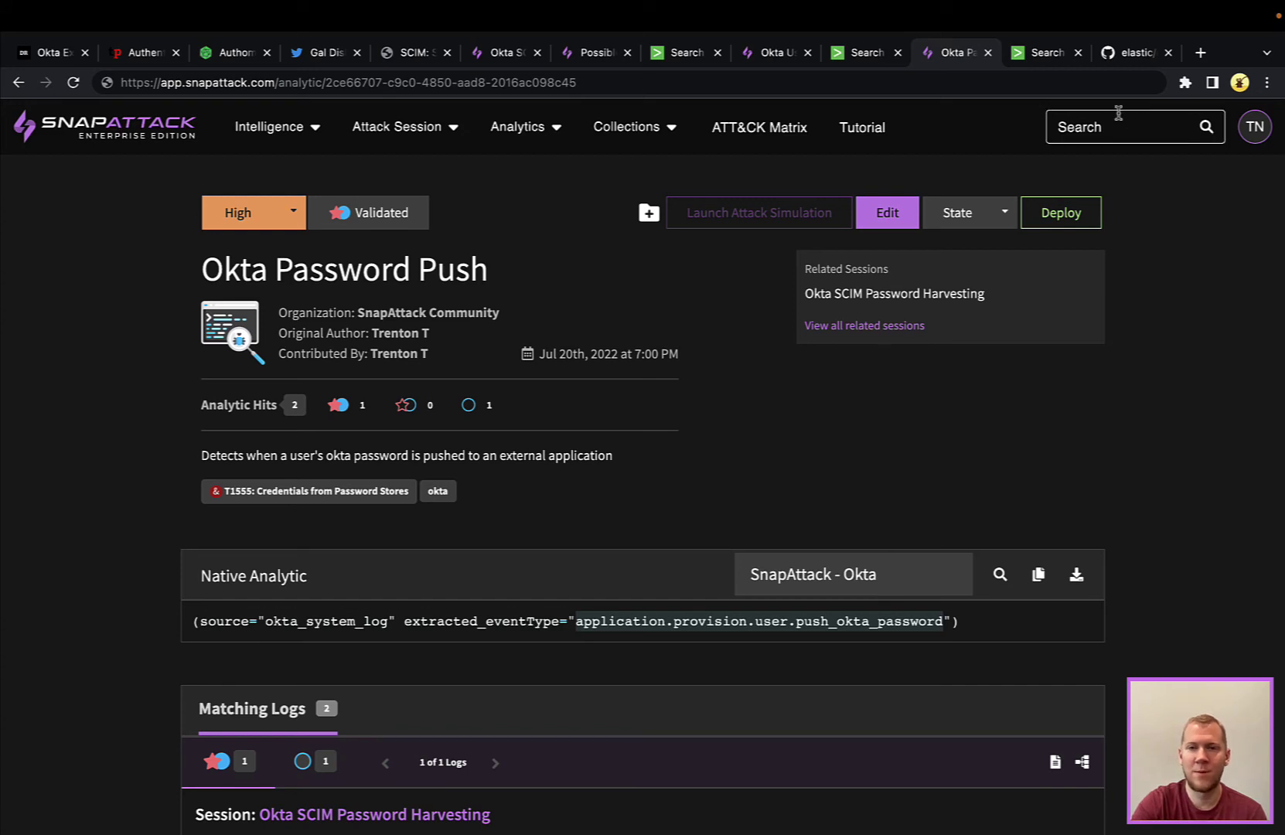
{"action": "left_click", "coordinate": [1041, 58]}
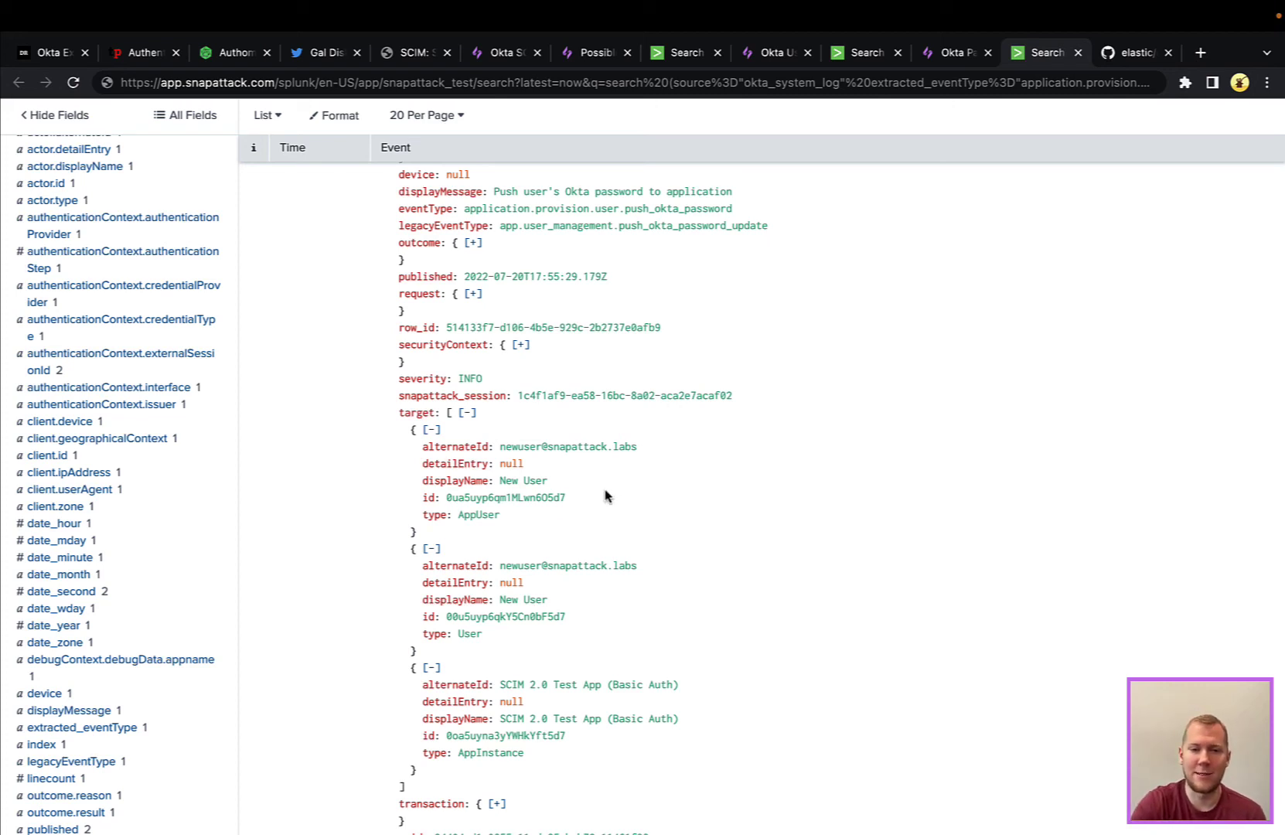
{"action": "scroll", "coordinate": [605, 495], "scroll_direction": "down", "scroll_amount": 1}
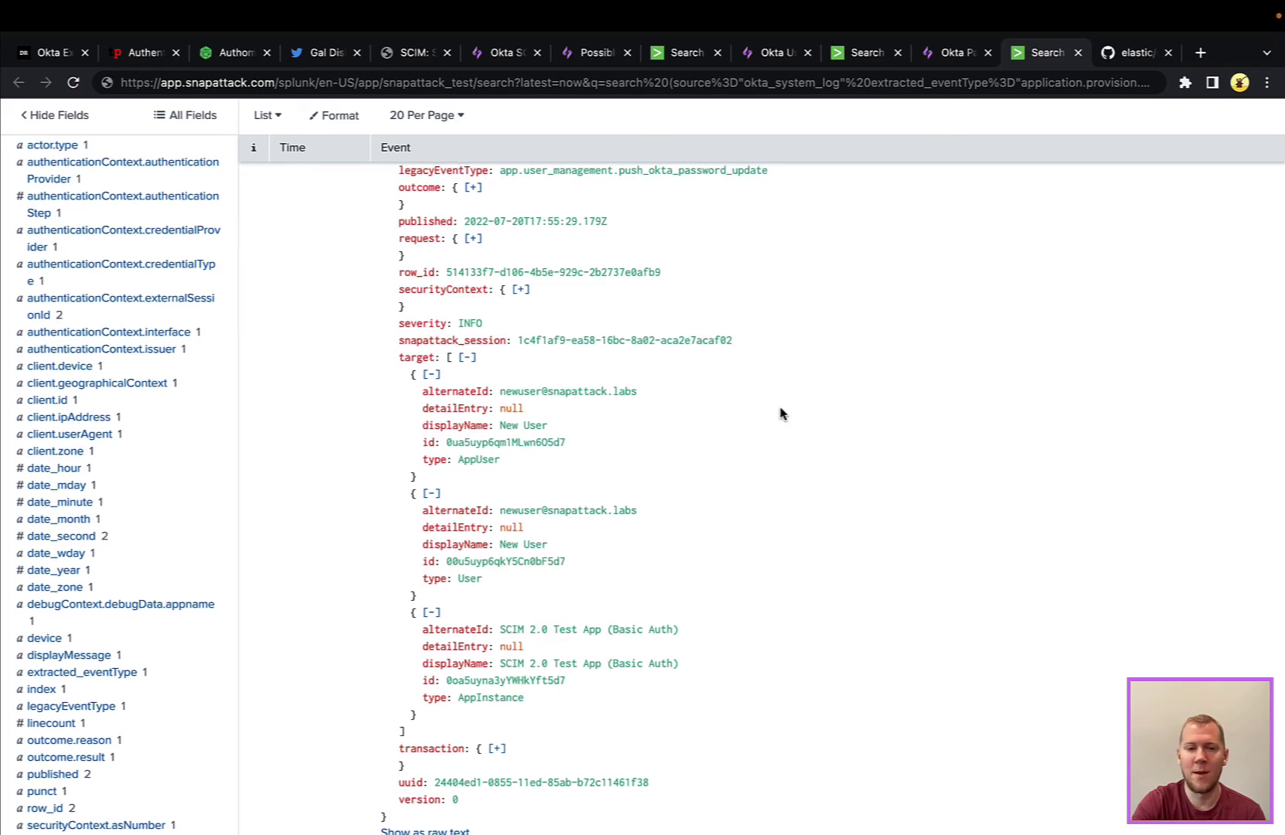
{"action": "scroll", "coordinate": [779, 414], "scroll_direction": "up", "scroll_amount": 3}
{"action": "scroll", "coordinate": [757, 463], "scroll_direction": "up", "scroll_amount": 2}
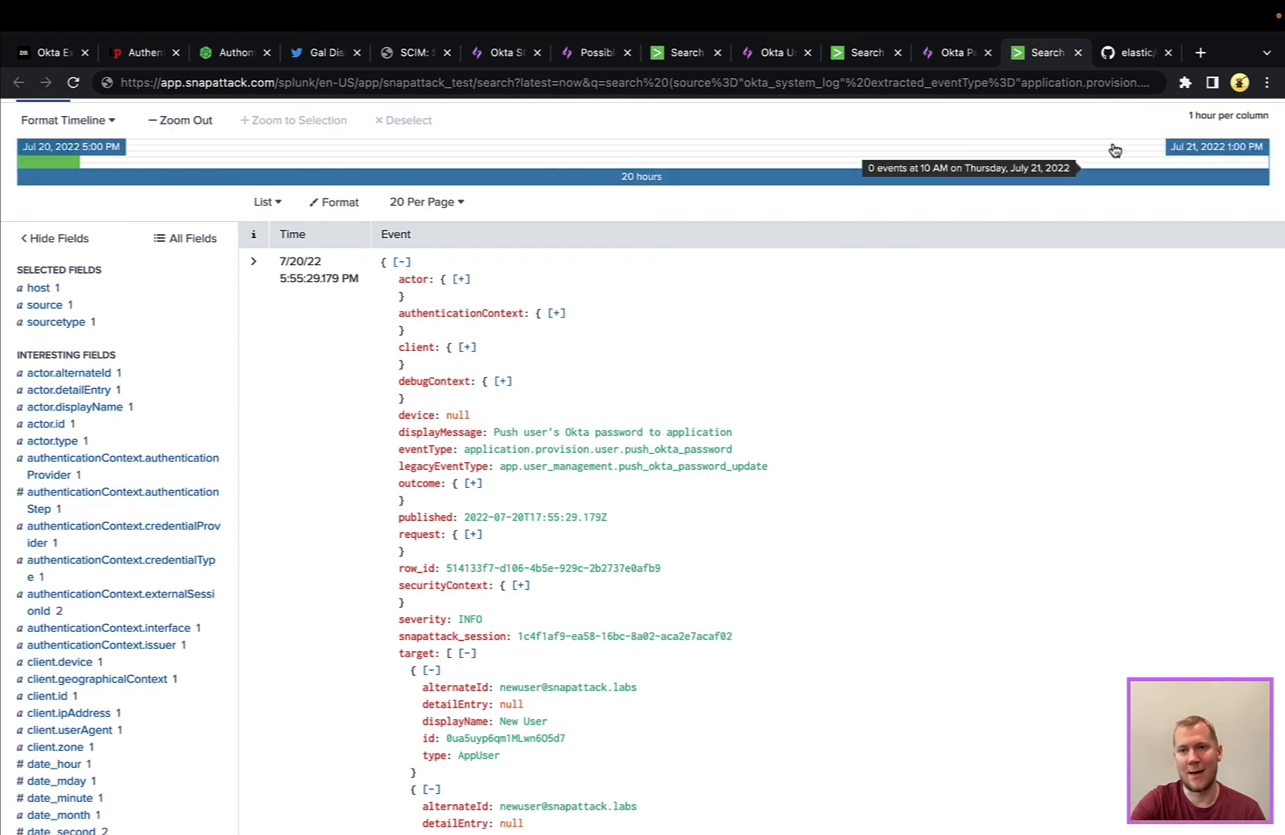
- Examine the elastic/dorothy GitHub repository's README, including its description and list of Okta attack simulation modules
{"action": "left_click", "coordinate": [1126, 59]}
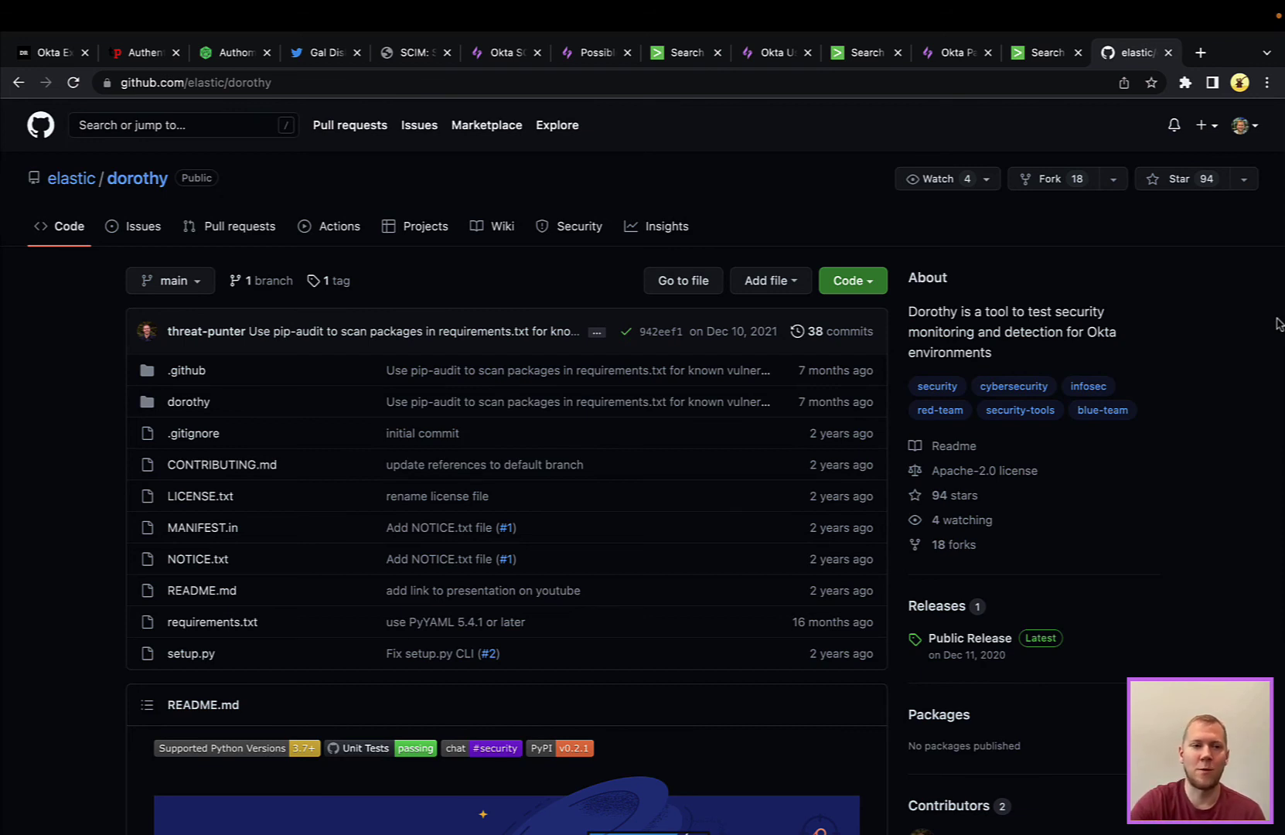
{"action": "scroll", "coordinate": [1278, 323], "scroll_direction": "down", "scroll_amount": 6}
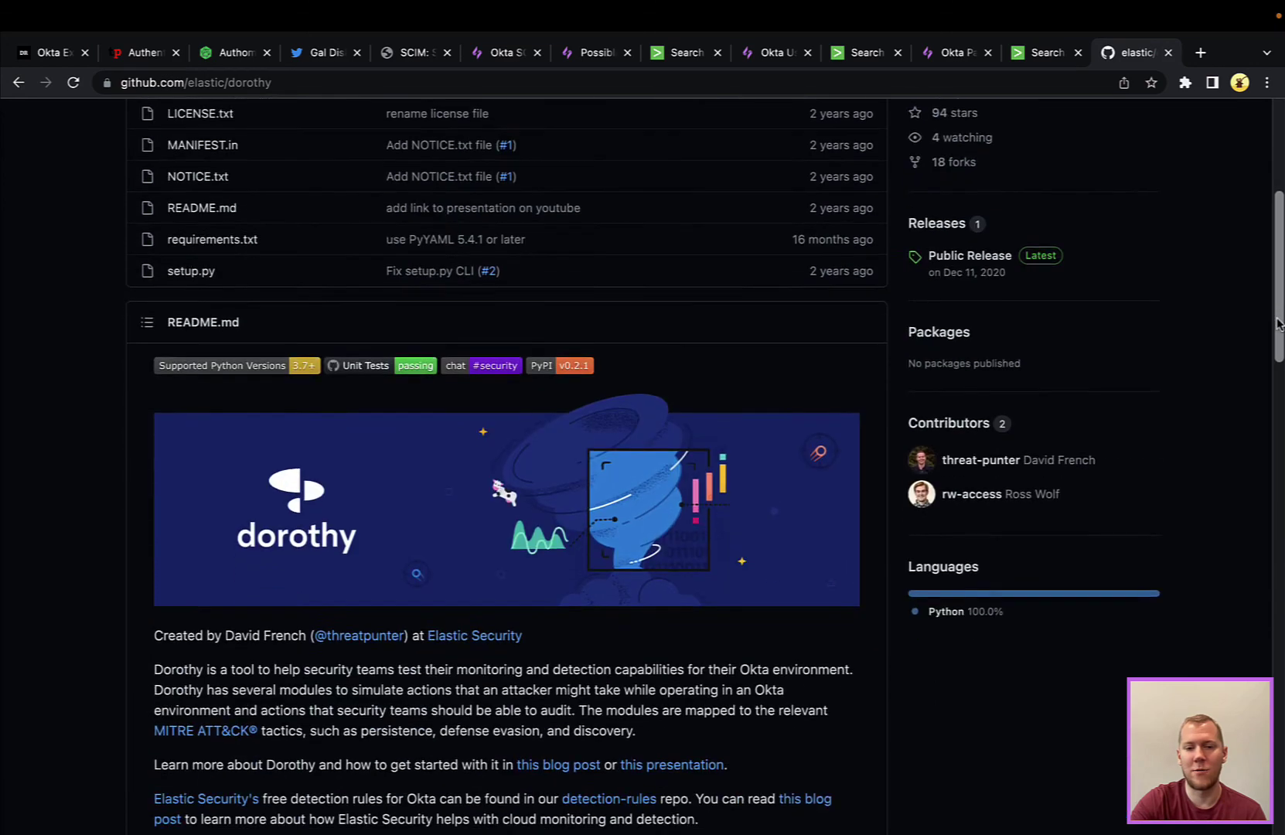
{"action": "scroll", "coordinate": [1277, 323], "scroll_direction": "down", "scroll_amount": 1}
{"action": "scroll", "coordinate": [1277, 323], "scroll_direction": "down", "scroll_amount": 1}
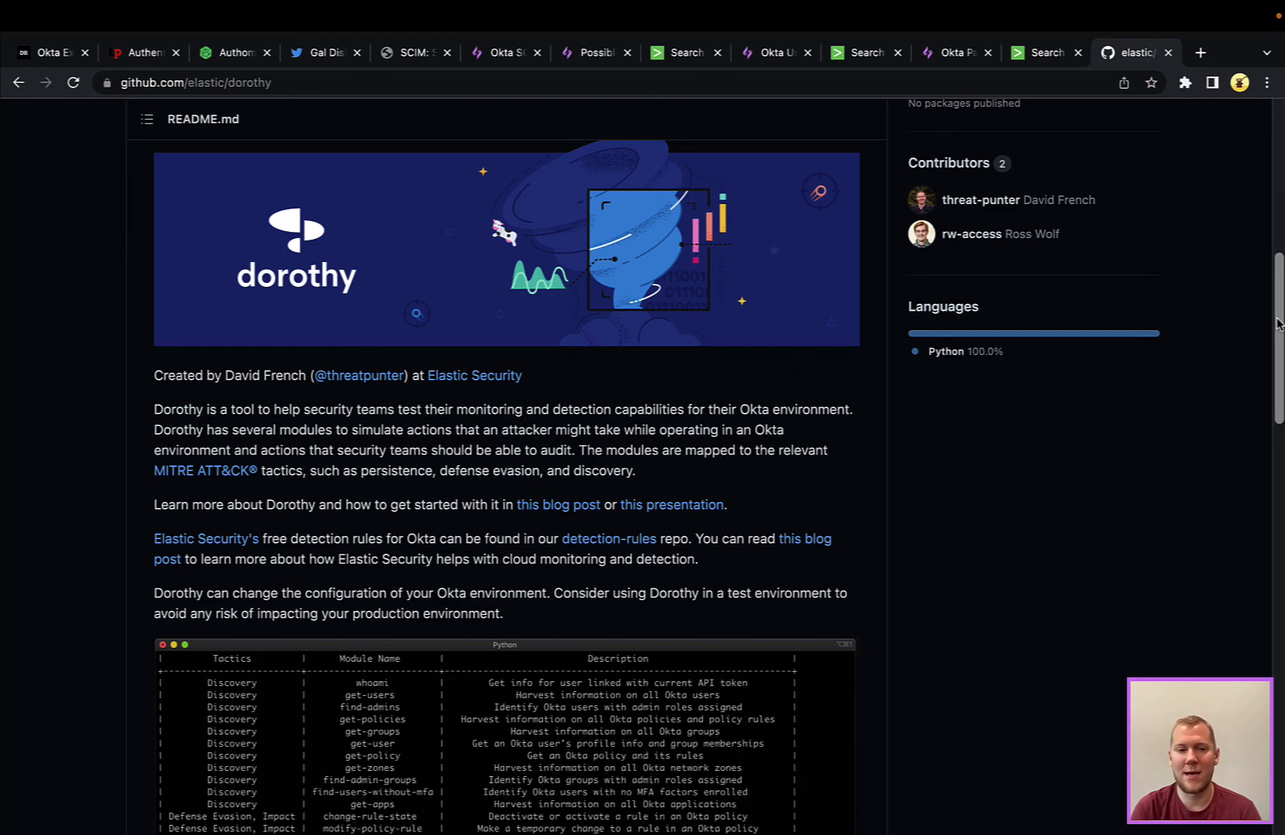
{"action": "scroll", "coordinate": [1277, 323], "scroll_direction": "down", "scroll_amount": 3}
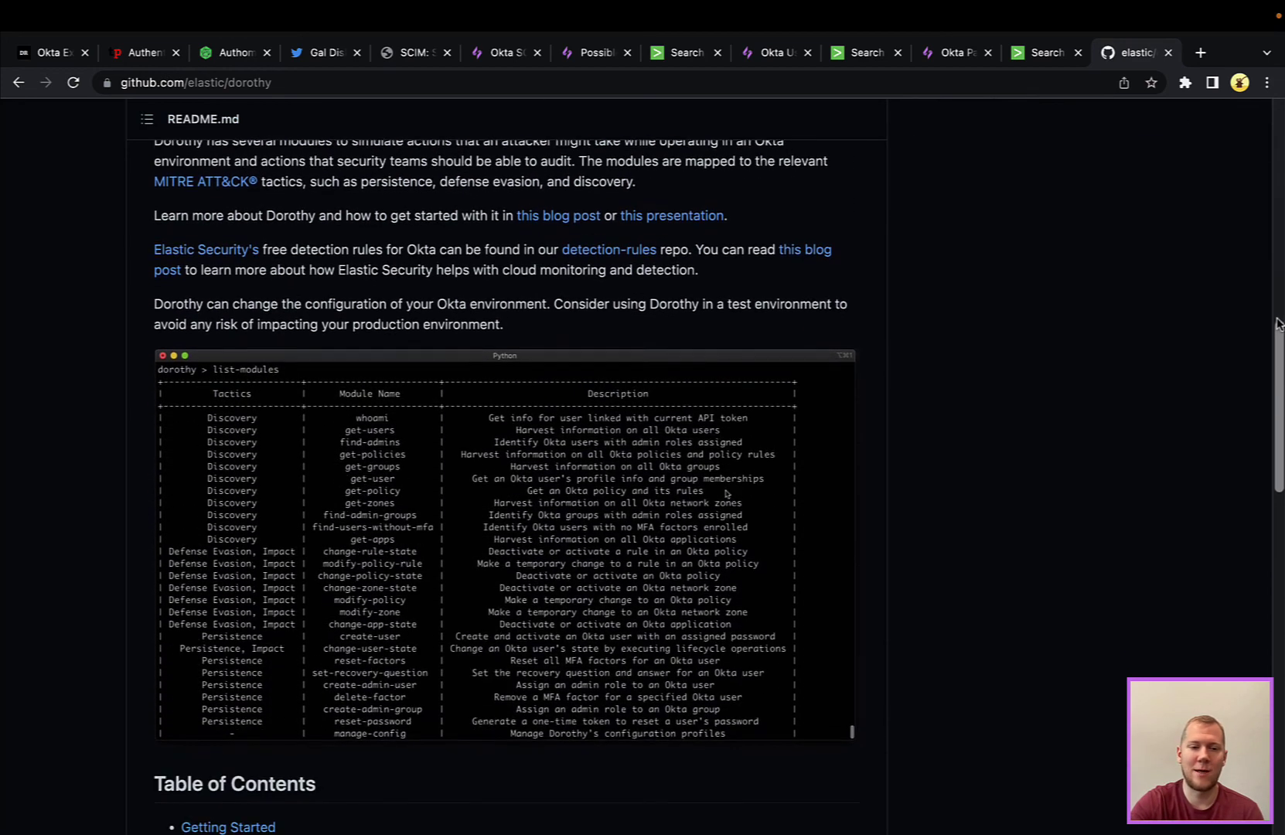